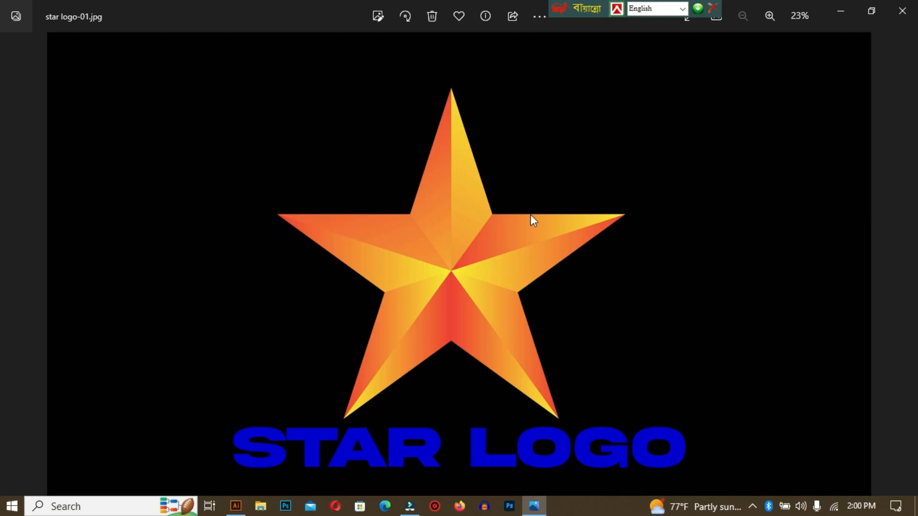
Switch to Illustrator and create a new 1280 x 720 px document
{"action": "left_click", "coordinate": [236, 506]}
{"action": "left_click", "coordinate": [43, 144]}
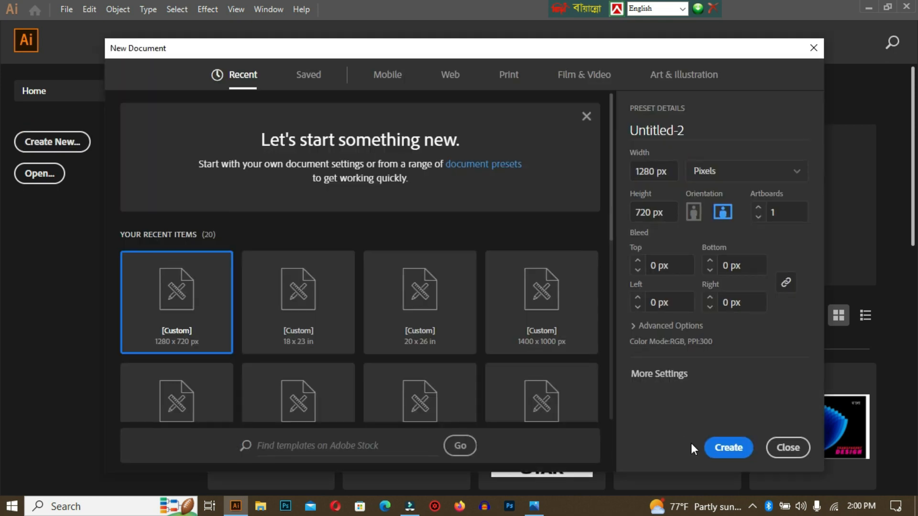
{"action": "left_click", "coordinate": [730, 448]}
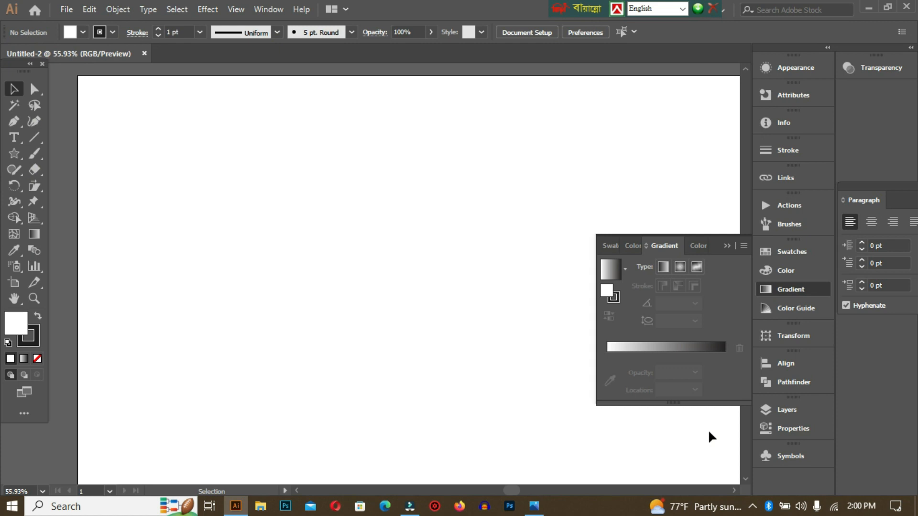
Set the fill to None and make the dark stroke the active color, collapsing the expanded color and gradient options
{"action": "left_click", "coordinate": [733, 242]}
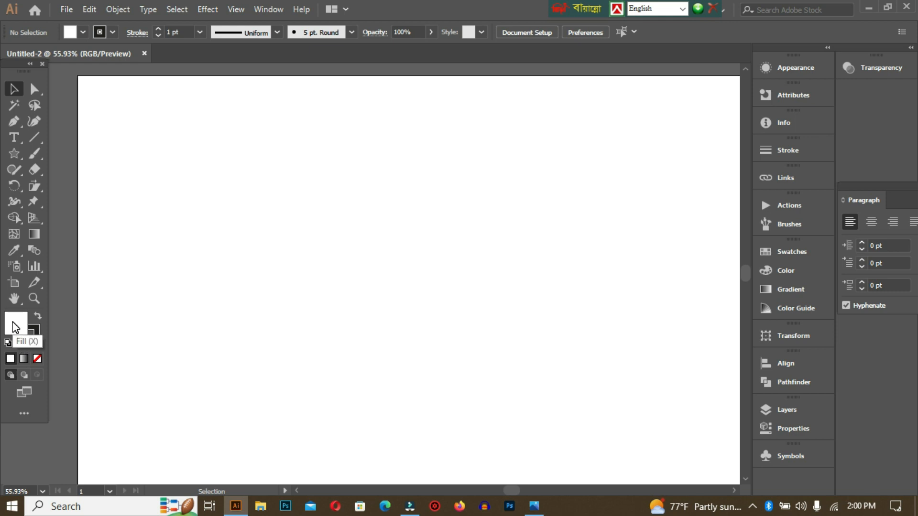
{"action": "left_click", "coordinate": [35, 359]}
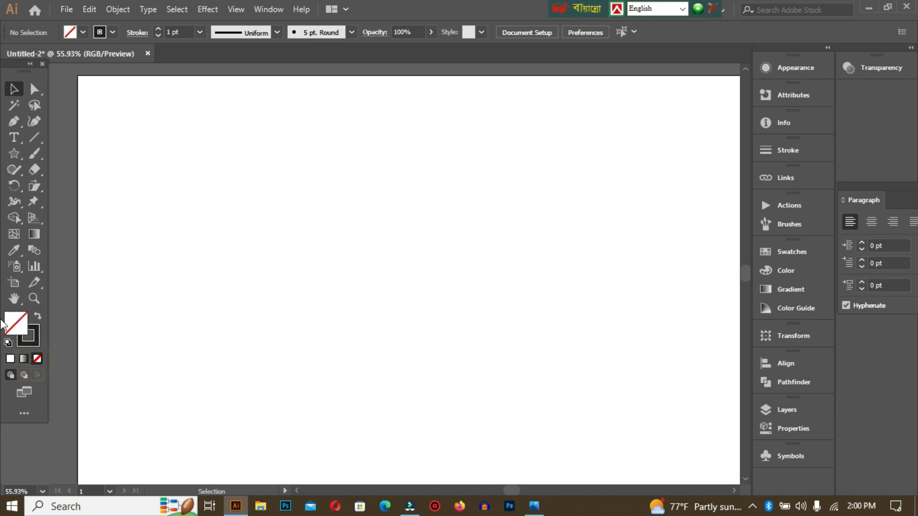
{"action": "left_click", "coordinate": [31, 335]}
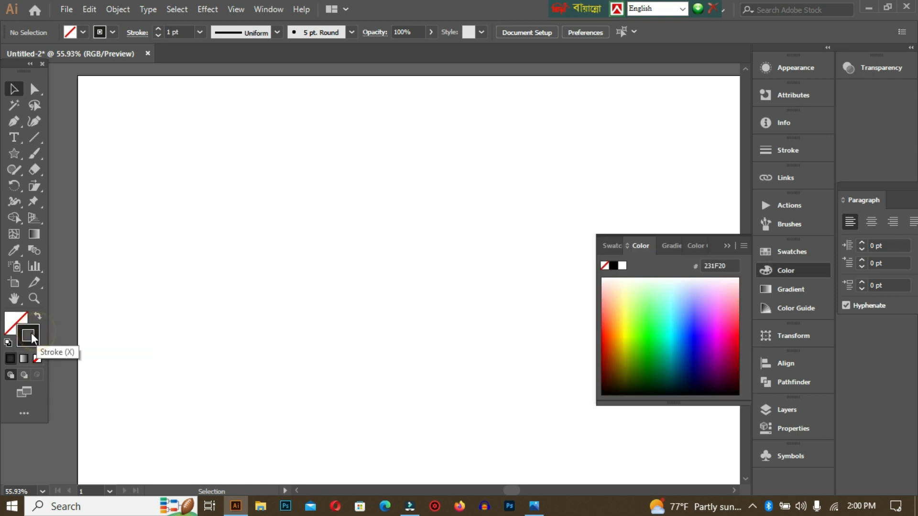
{"action": "left_click", "coordinate": [727, 246]}
Draw an upright five-pointed star about 631 px wide in the middle of the artboard with the Star tool, and deselect it
{"action": "key", "text": "m"}
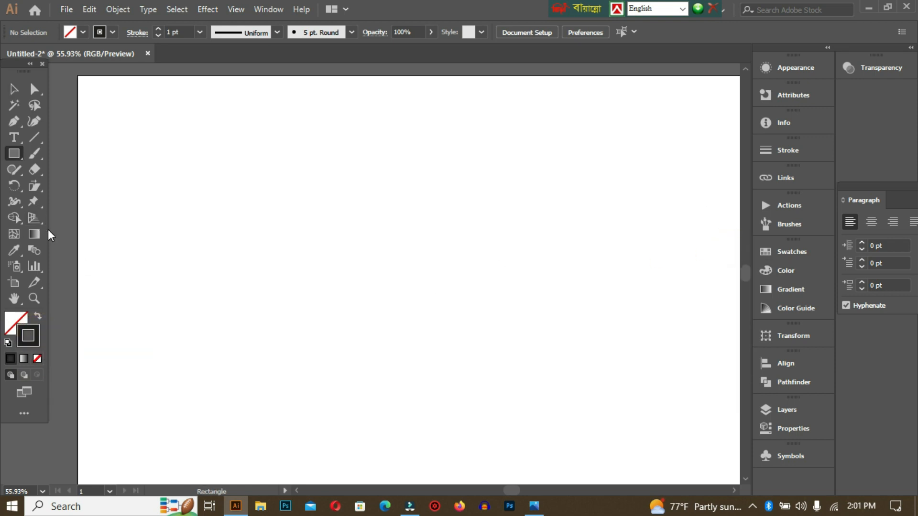
{"action": "left_click", "coordinate": [13, 154]}
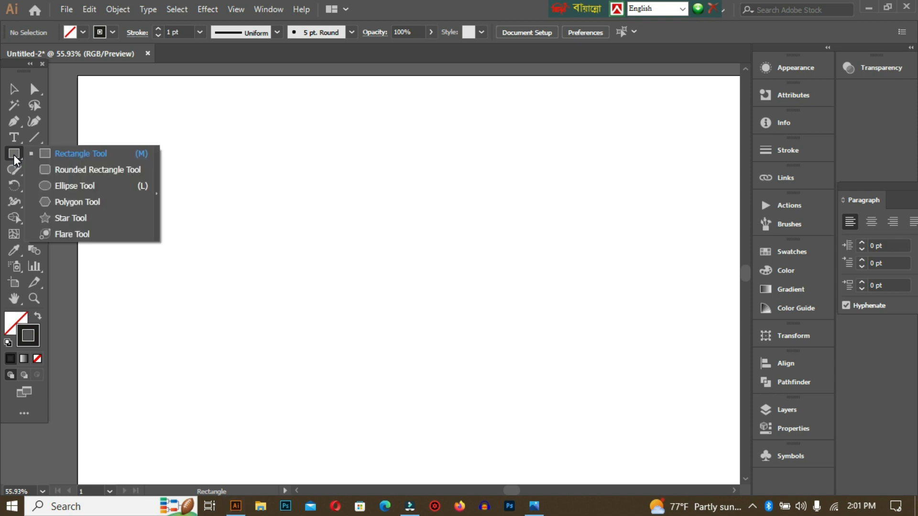
{"action": "left_click", "coordinate": [90, 221]}
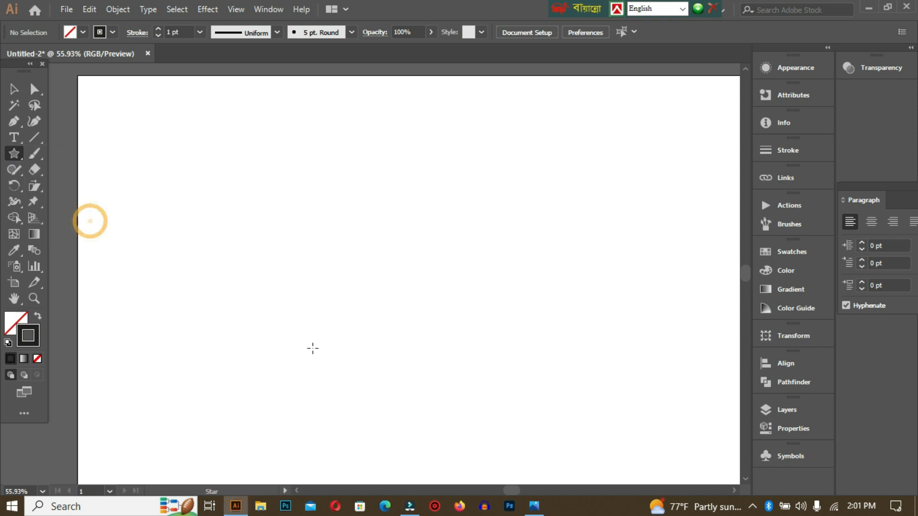
{"action": "left_click_drag", "start_coordinate": [426, 293], "coordinate": [500, 474]}
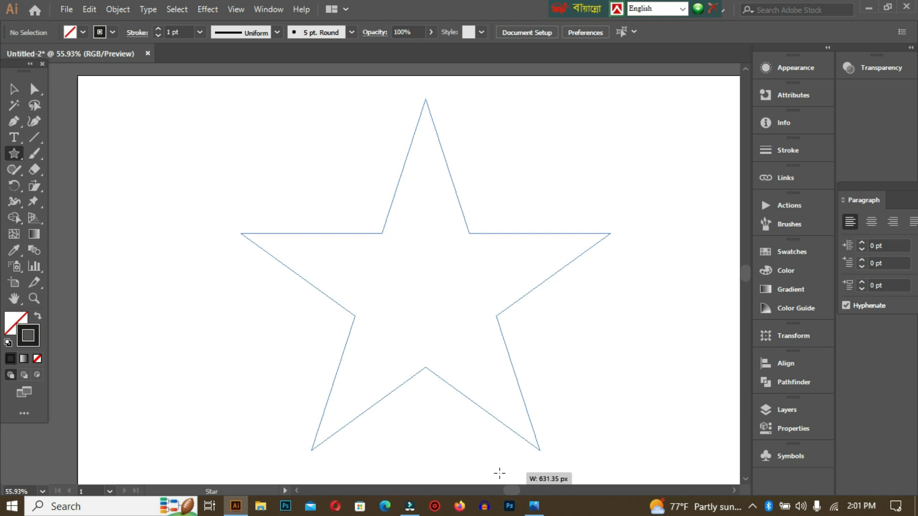
{"action": "left_click", "coordinate": [500, 474]}
{"action": "left_click", "coordinate": [481, 296]}
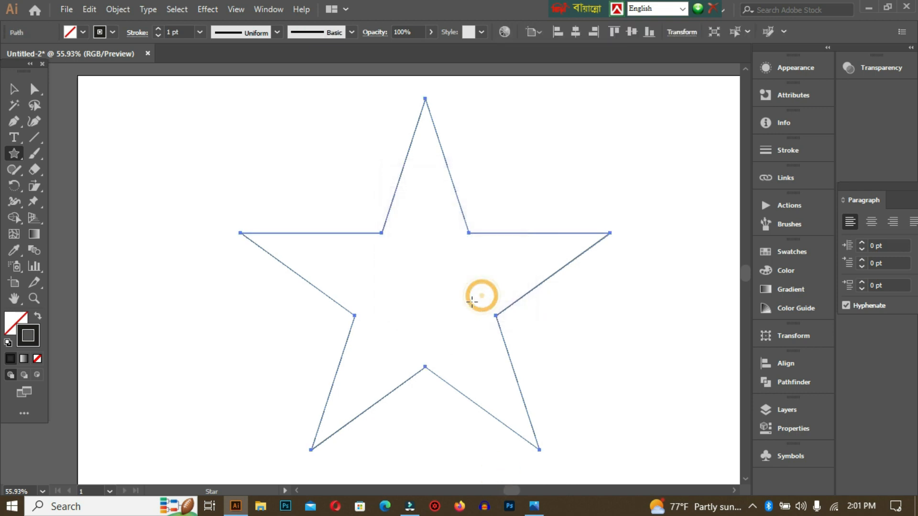
{"action": "left_click", "coordinate": [14, 89]}
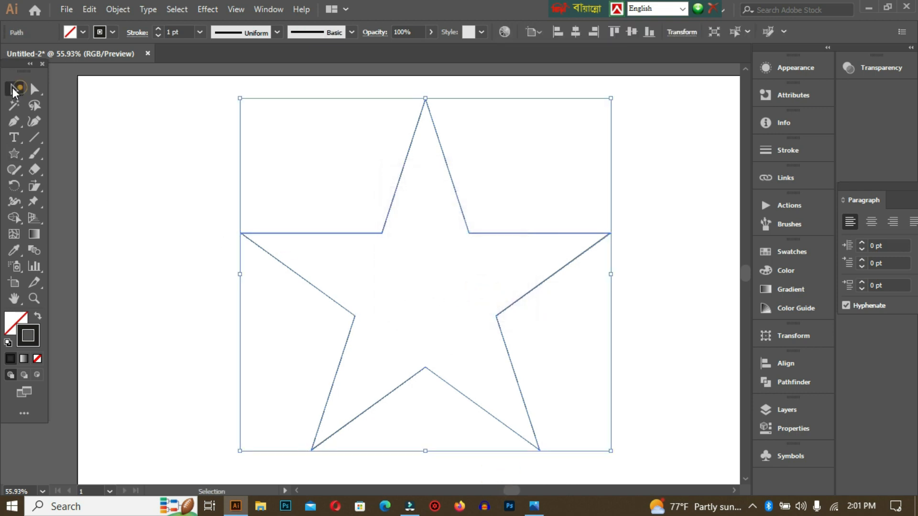
{"action": "left_click", "coordinate": [211, 166]}
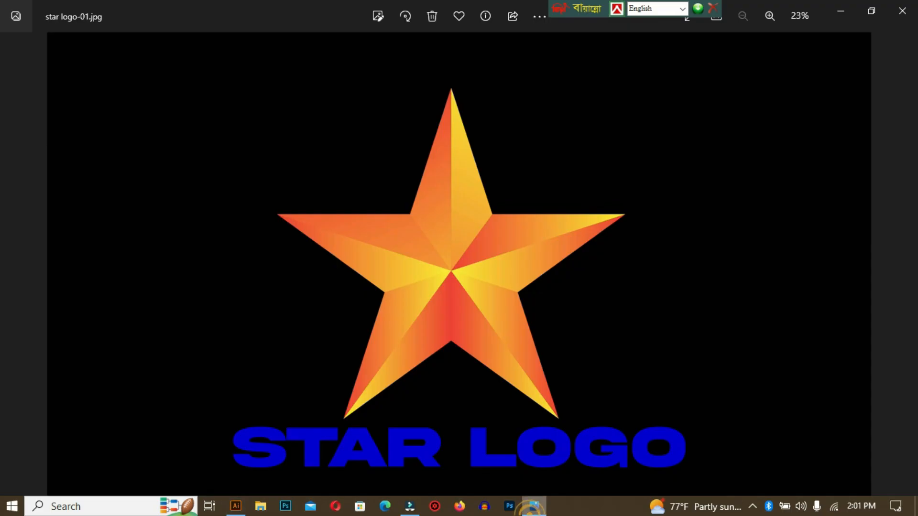
Review the reference star logo in the image viewer, and check in Illustrator whether Smart Guides are enabled
{"action": "left_click", "coordinate": [534, 507]}
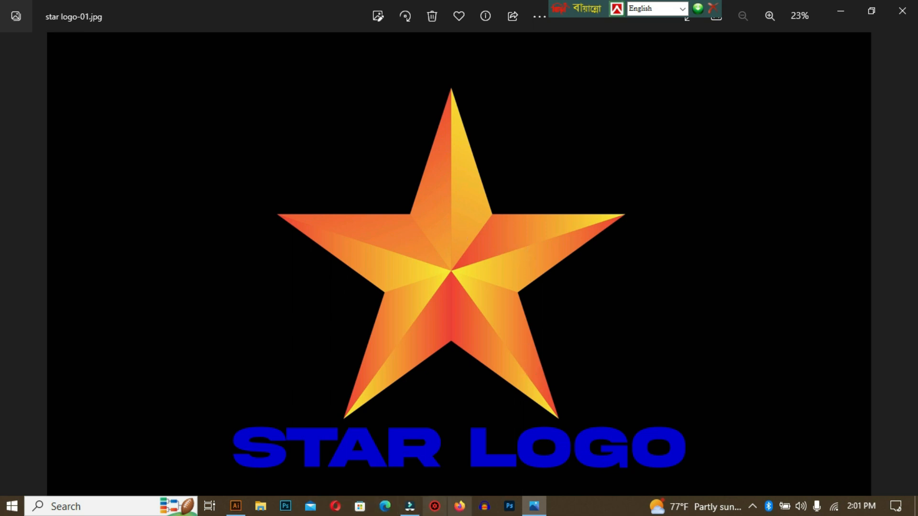
{"action": "left_click", "coordinate": [236, 506]}
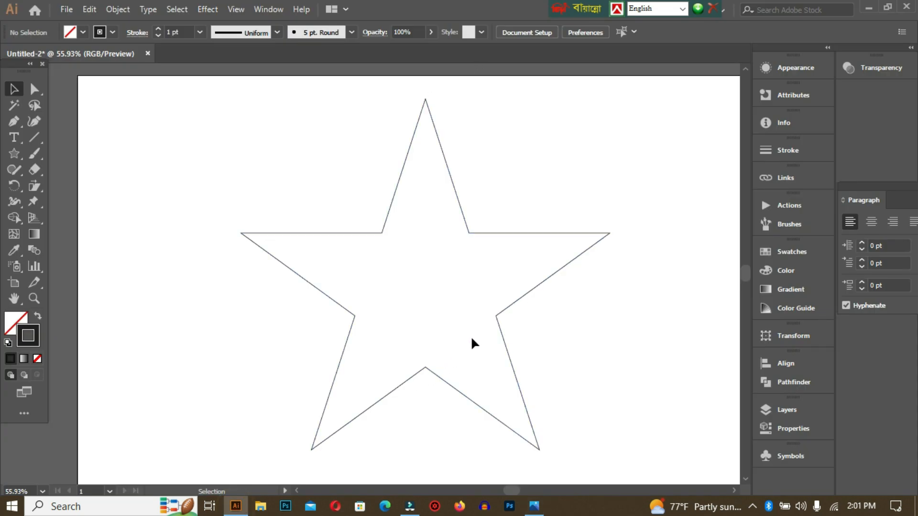
{"action": "left_click", "coordinate": [15, 123]}
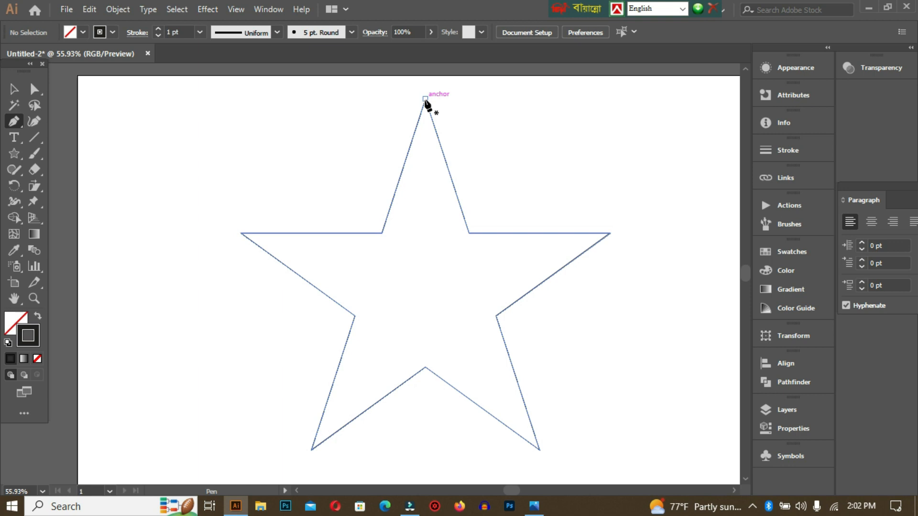
{"action": "left_click", "coordinate": [228, 8]}
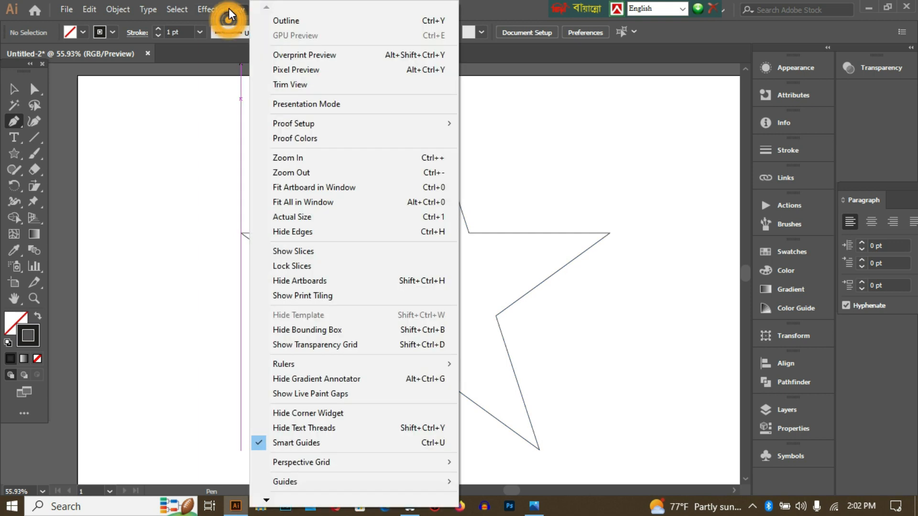
{"action": "left_click", "coordinate": [198, 55]}
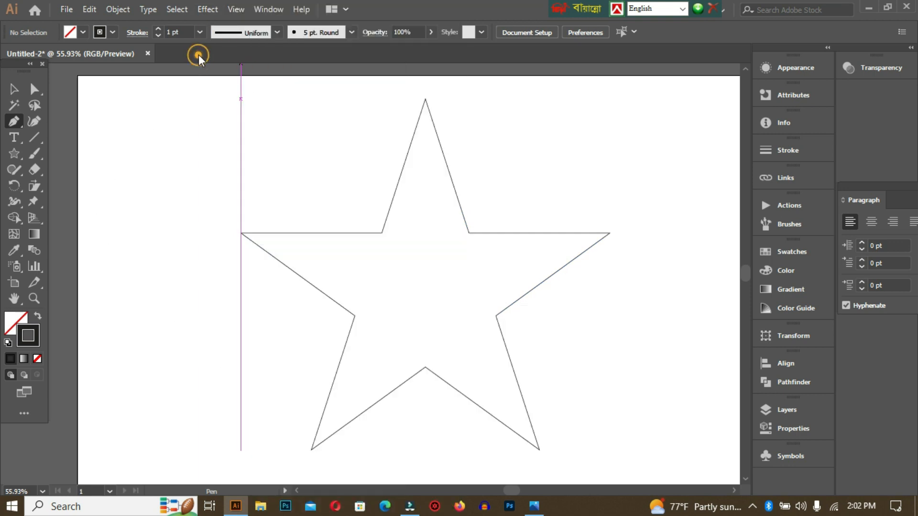
Draw a straight vertical Pen line from the star's top tip to its bottom inner corner, and deselect it
{"action": "left_click", "coordinate": [17, 121]}
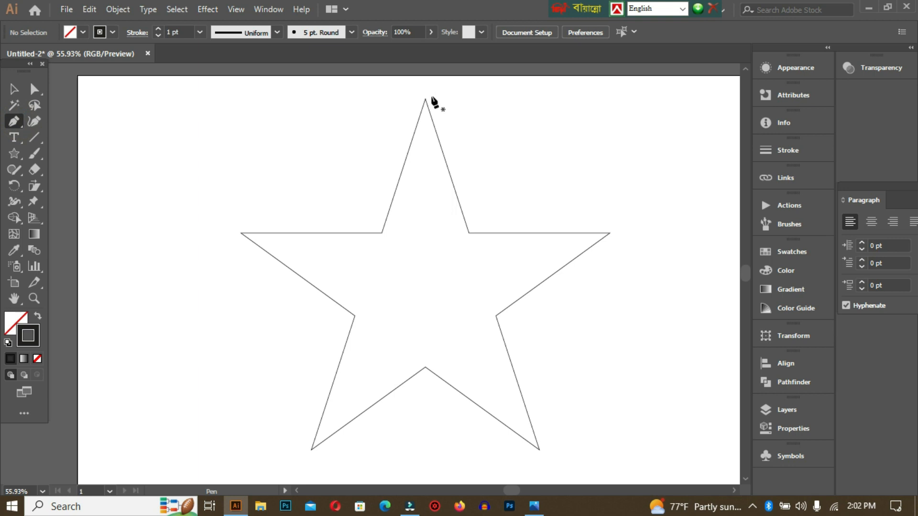
{"action": "left_click", "coordinate": [425, 98]}
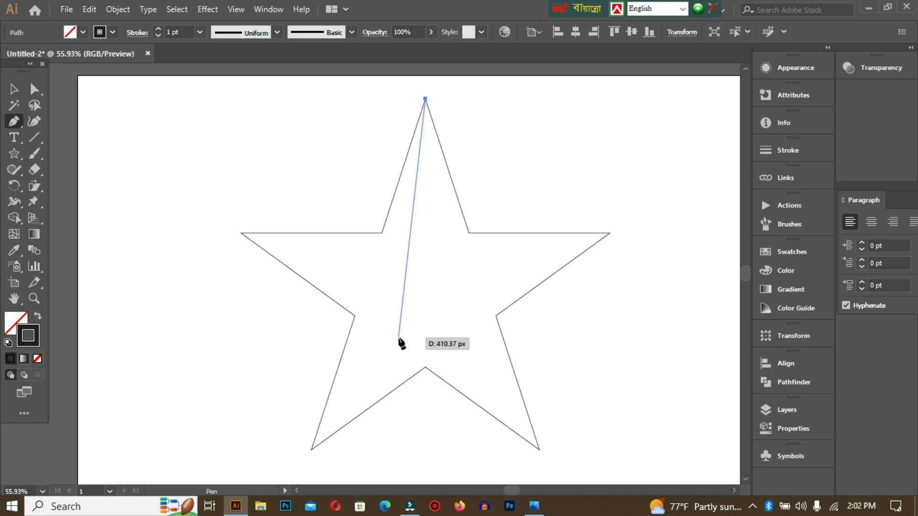
{"action": "key", "text": "shift"}
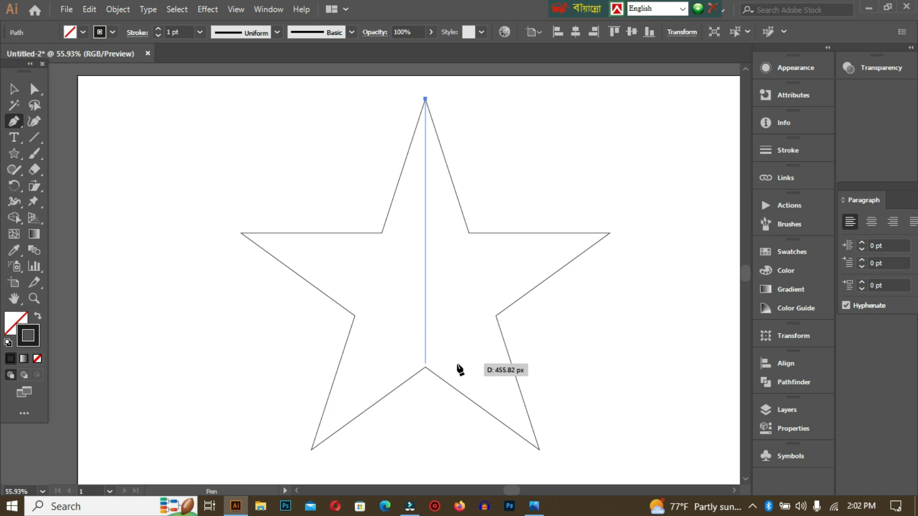
{"action": "left_click", "coordinate": [425, 367]}
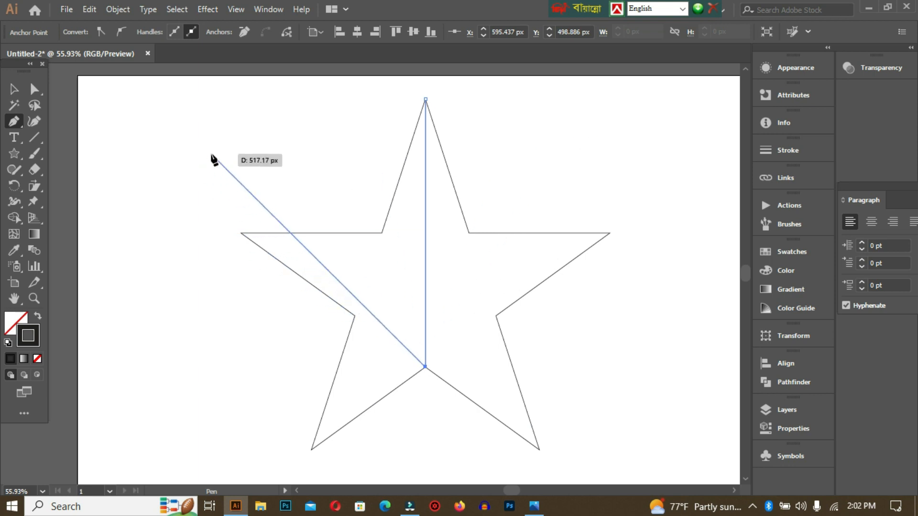
{"action": "left_click", "coordinate": [14, 90]}
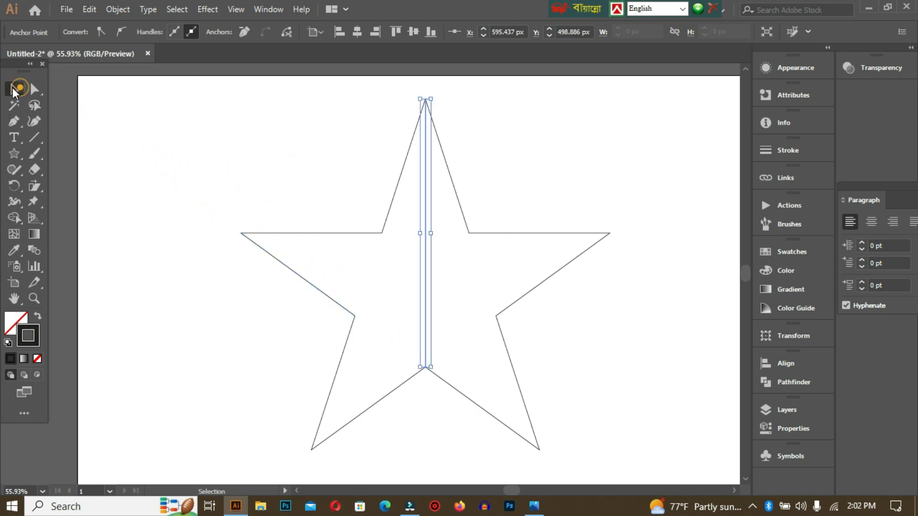
{"action": "left_click", "coordinate": [255, 158]}
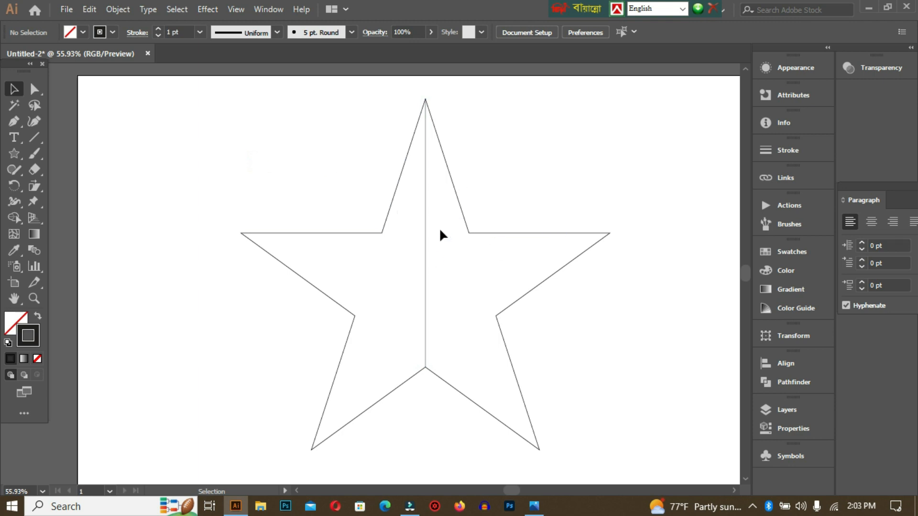
Draw a straight Pen line from the star's left tip to its lower-right inner corner, and deselect it
{"action": "left_click", "coordinate": [13, 122]}
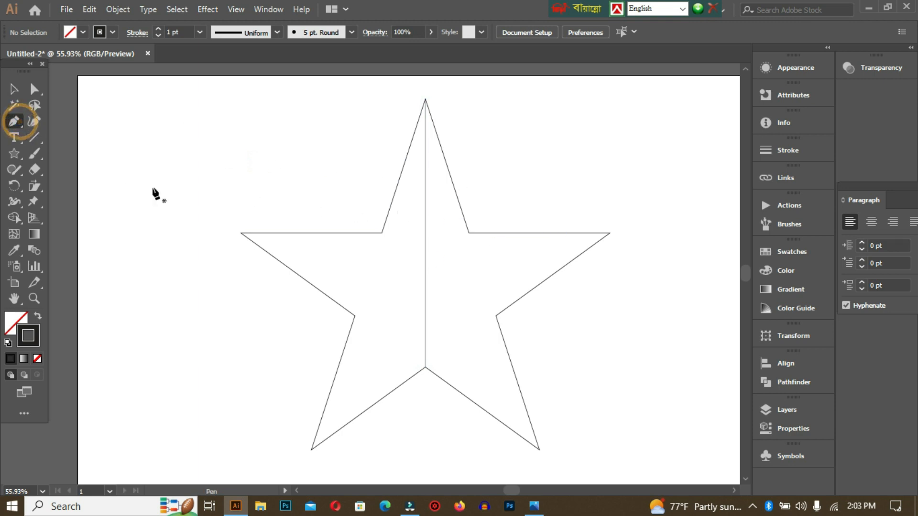
{"action": "left_click", "coordinate": [241, 235]}
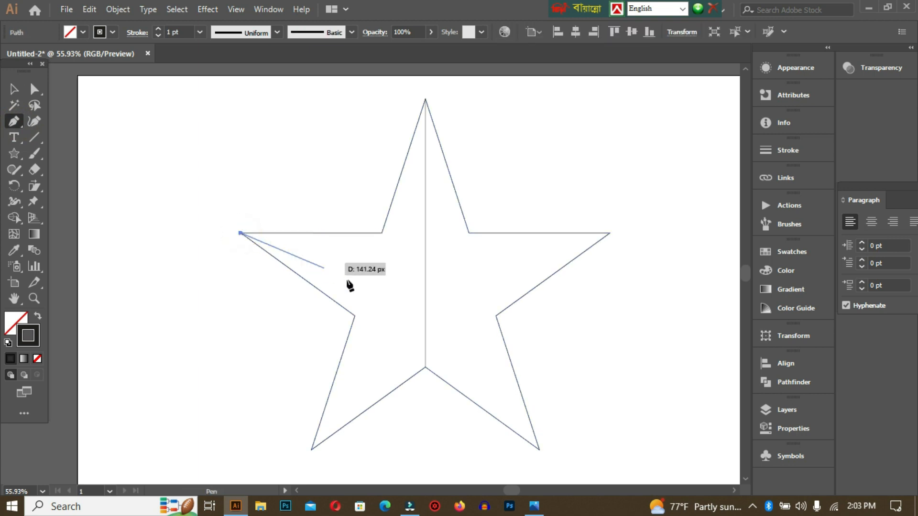
{"action": "left_click", "coordinate": [495, 315]}
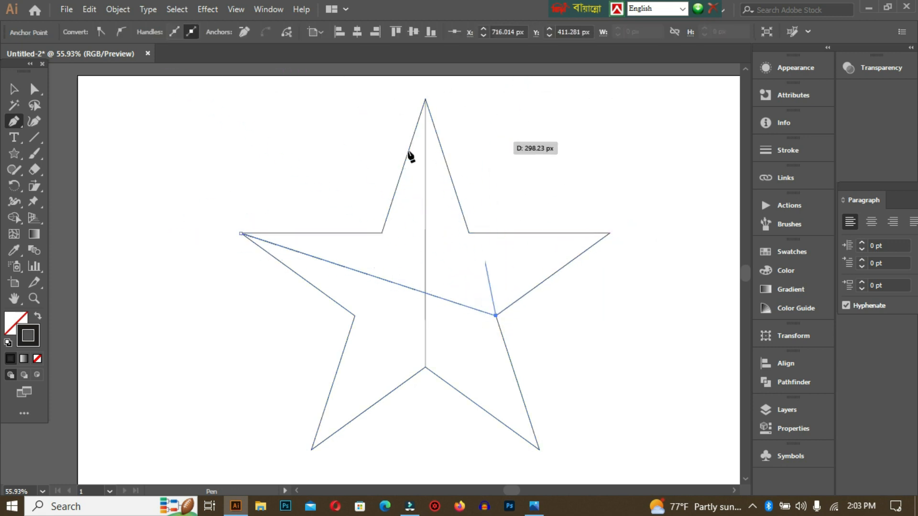
{"action": "left_click", "coordinate": [14, 89]}
{"action": "left_click", "coordinate": [201, 198]}
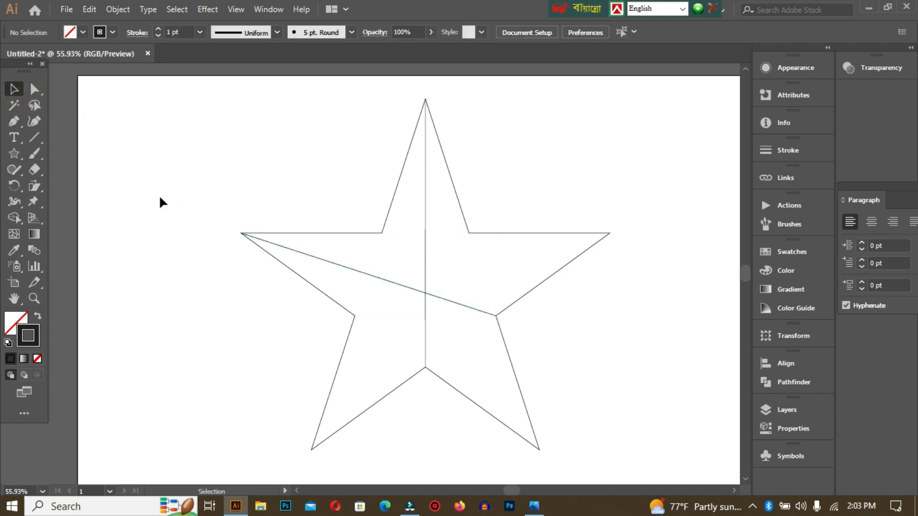
Draw a straight Pen line from the star's right tip to its lower-left inner corner, and deselect it
{"action": "left_click", "coordinate": [15, 120]}
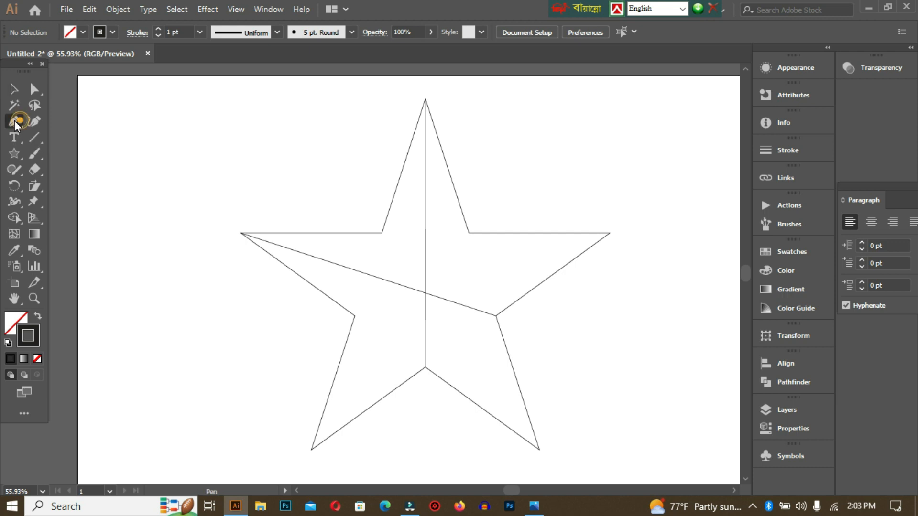
{"action": "left_click", "coordinate": [610, 233]}
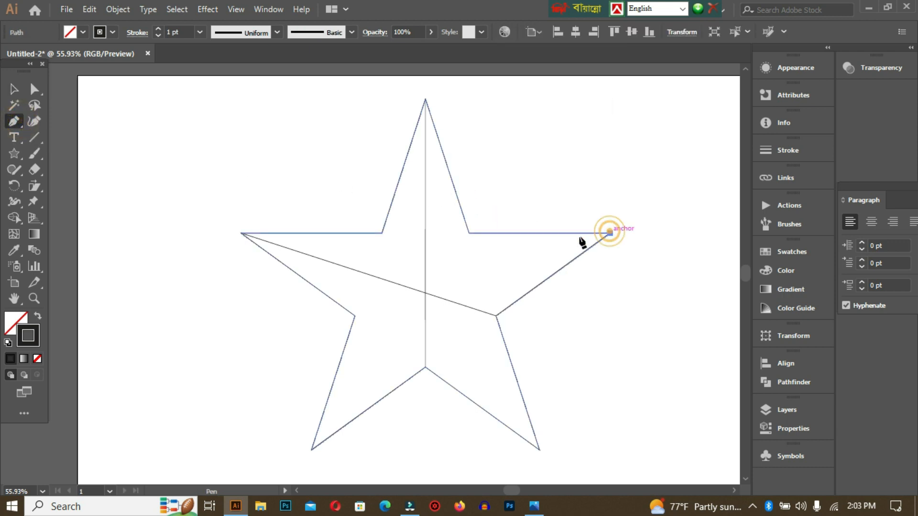
{"action": "left_click", "coordinate": [354, 315]}
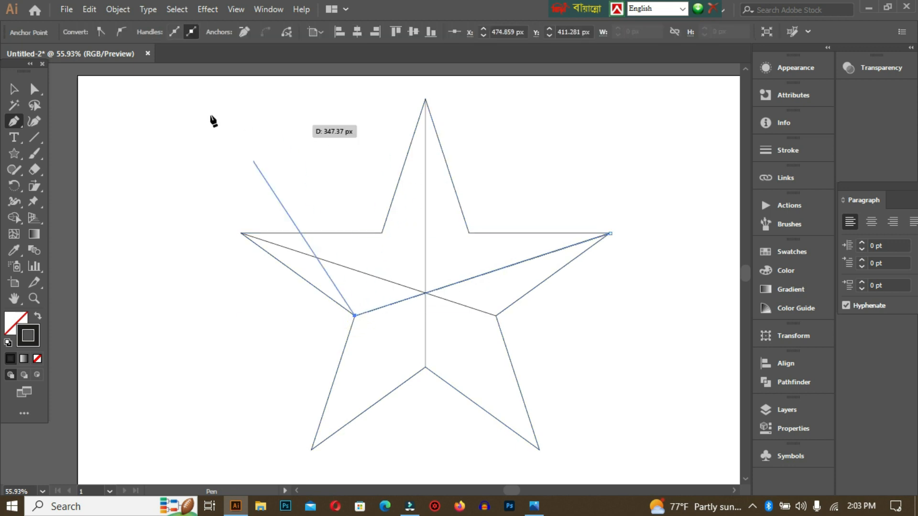
{"action": "left_click", "coordinate": [13, 89]}
{"action": "left_click", "coordinate": [182, 142]}
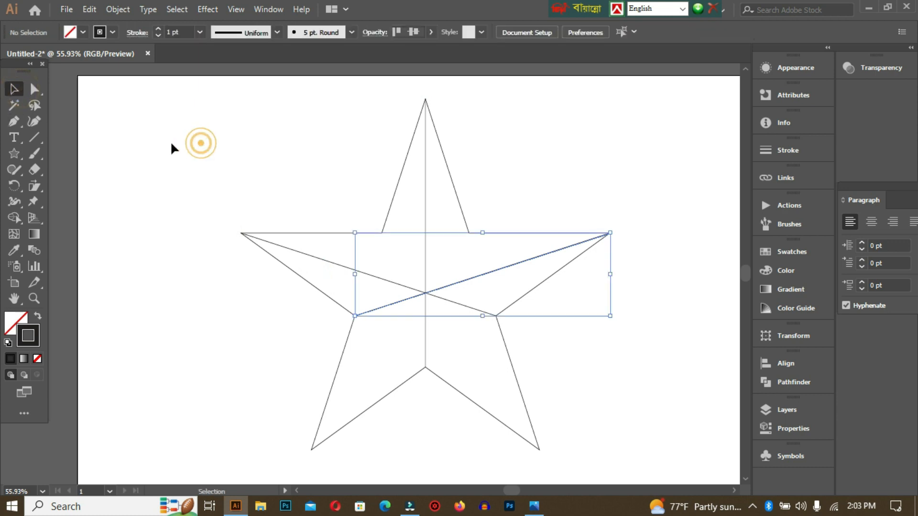
Draw a straight Pen line from the star's upper-left inner corner to its lower-right tip, and deselect it
{"action": "left_click", "coordinate": [15, 122]}
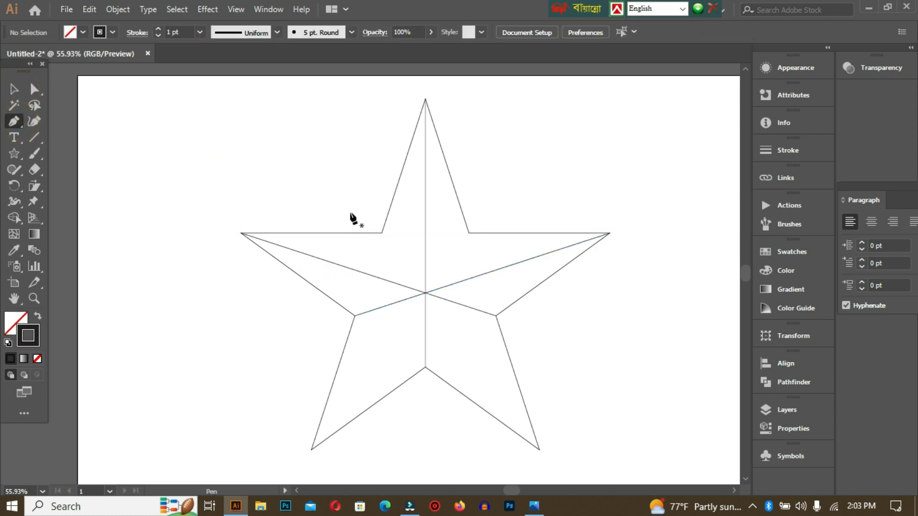
{"action": "left_click", "coordinate": [379, 233]}
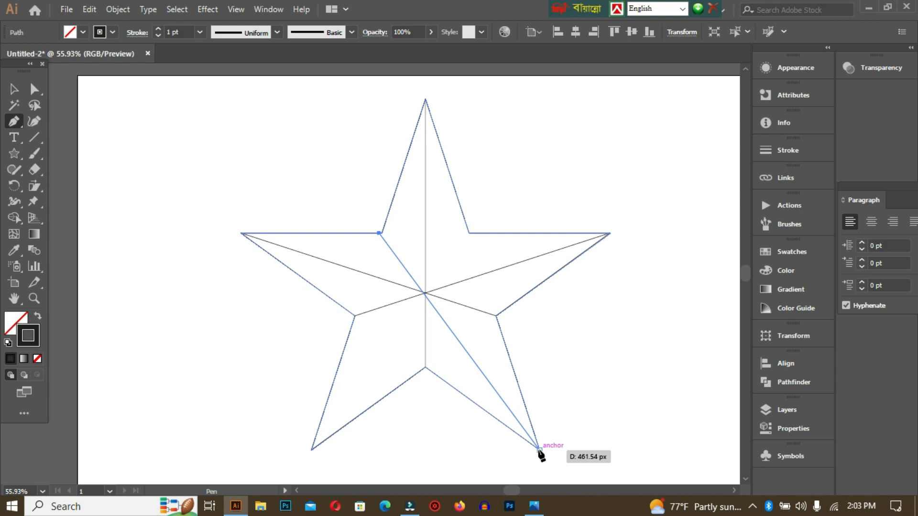
{"action": "key", "text": "Escape"}
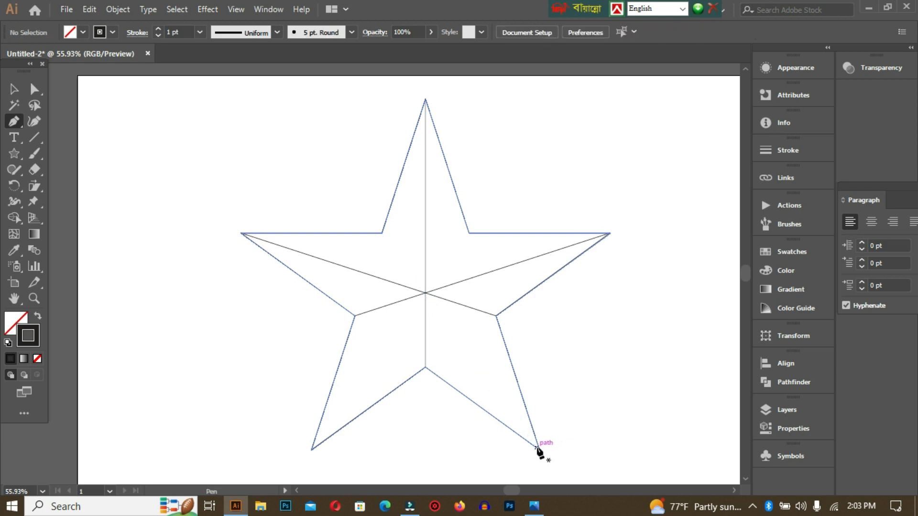
{"action": "left_click", "coordinate": [381, 233]}
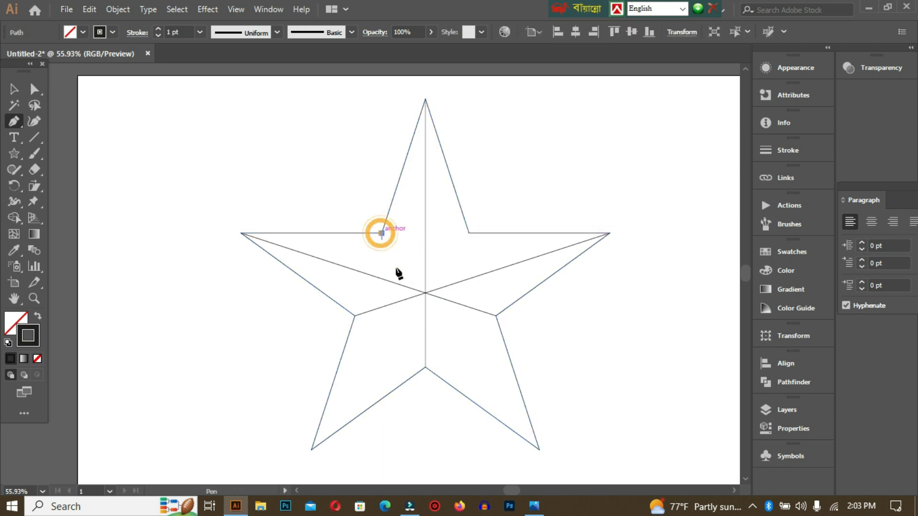
{"action": "left_click", "coordinate": [539, 450]}
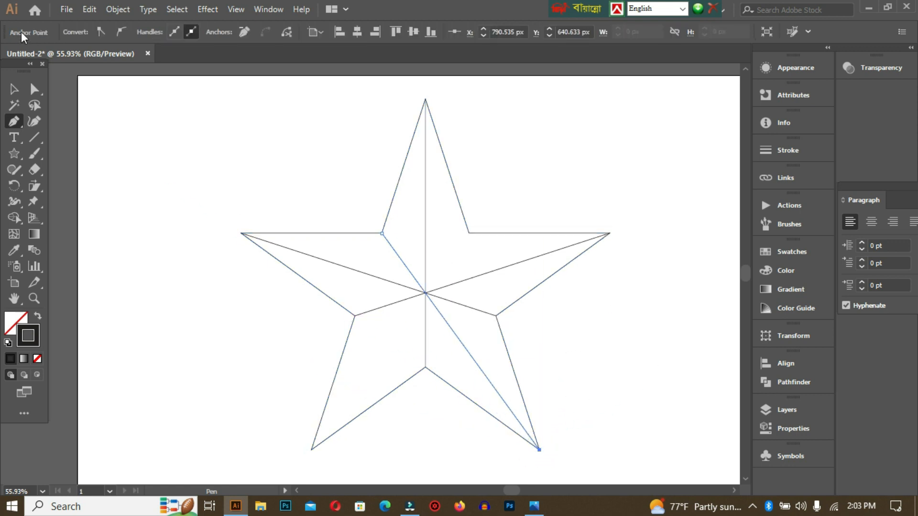
{"action": "double_click", "coordinate": [12, 92]}
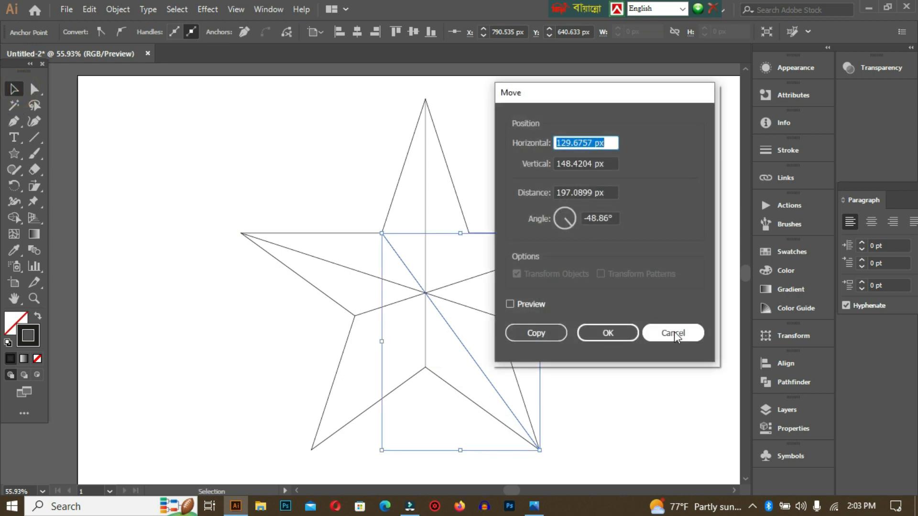
{"action": "left_click", "coordinate": [674, 331]}
{"action": "left_click", "coordinate": [305, 130]}
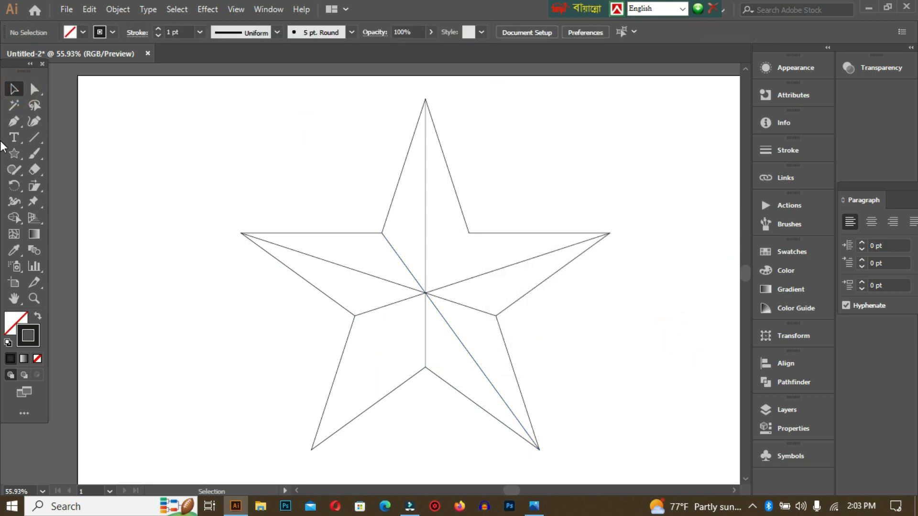
Draw a straight Pen line from the star's upper-right inner corner to its lower-left tip, and deselect it
{"action": "left_click", "coordinate": [12, 125]}
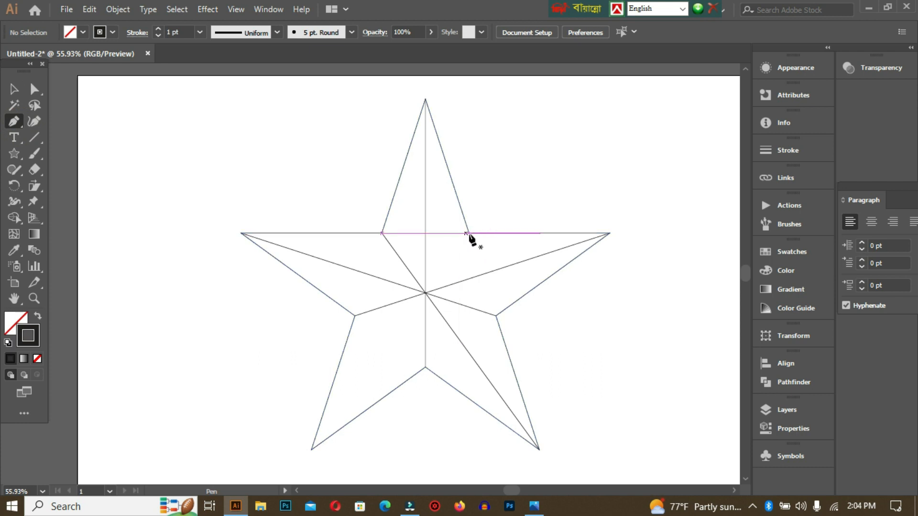
{"action": "left_click", "coordinate": [469, 233]}
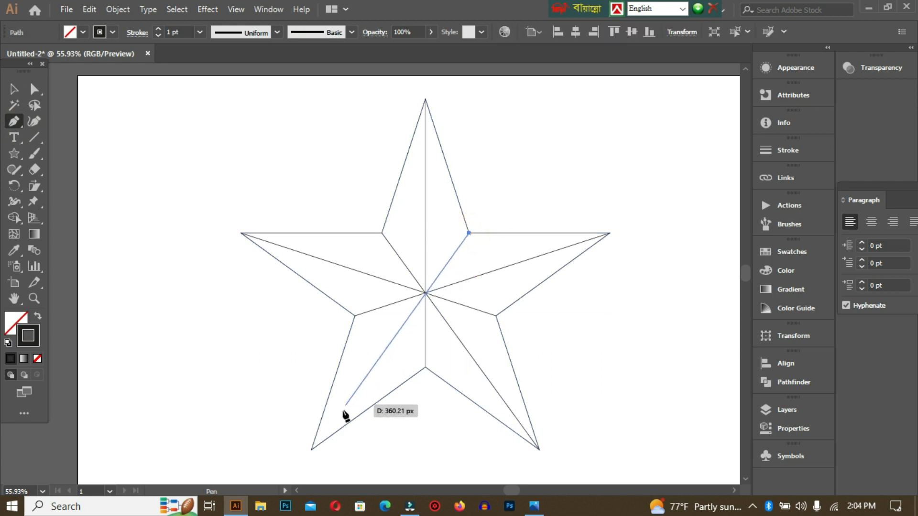
{"action": "left_click", "coordinate": [311, 449]}
{"action": "left_click", "coordinate": [13, 89]}
{"action": "left_click", "coordinate": [318, 123]}
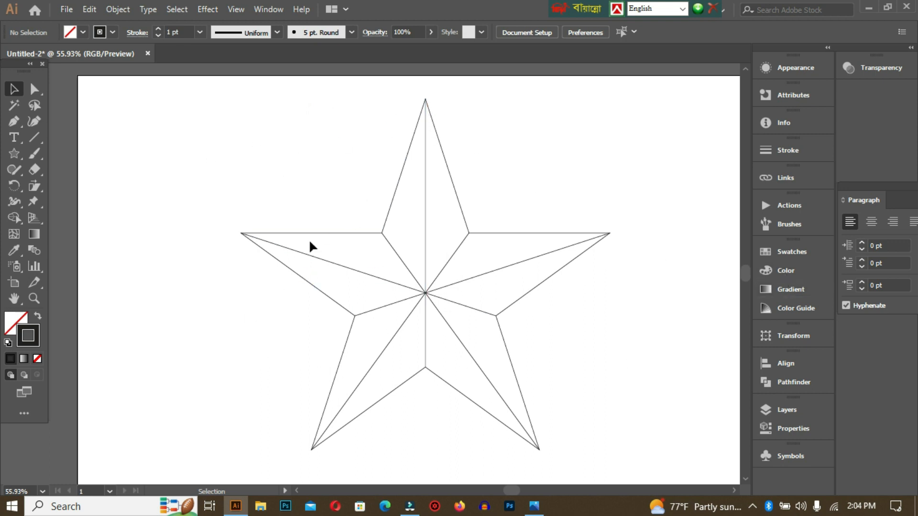
Align the strokes of the star outline and all dividing lines to center, and deselect them
{"action": "left_click_drag", "start_coordinate": [216, 96], "coordinate": [625, 483]}
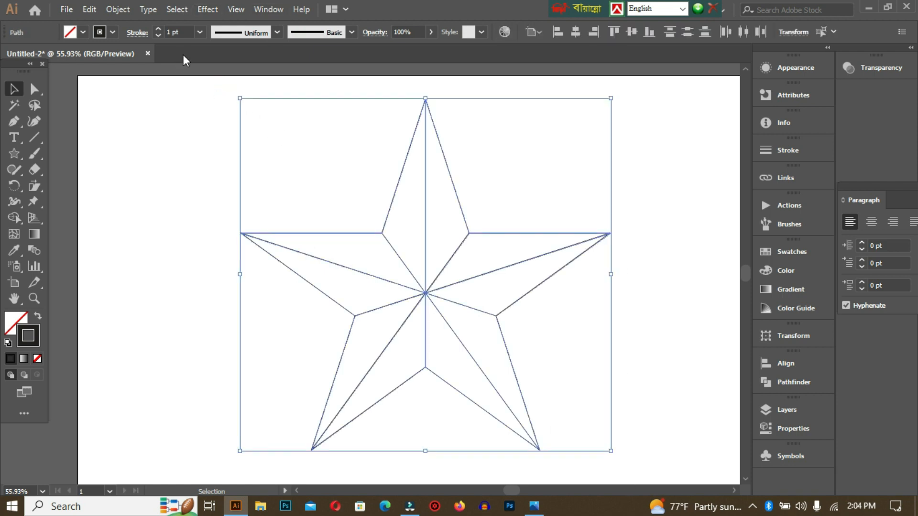
{"action": "left_click", "coordinate": [132, 34]}
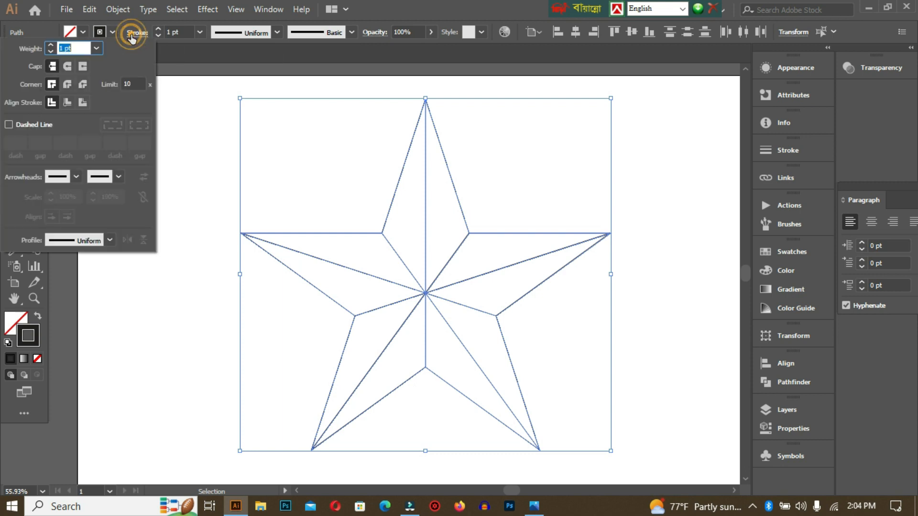
{"action": "left_click", "coordinate": [51, 101]}
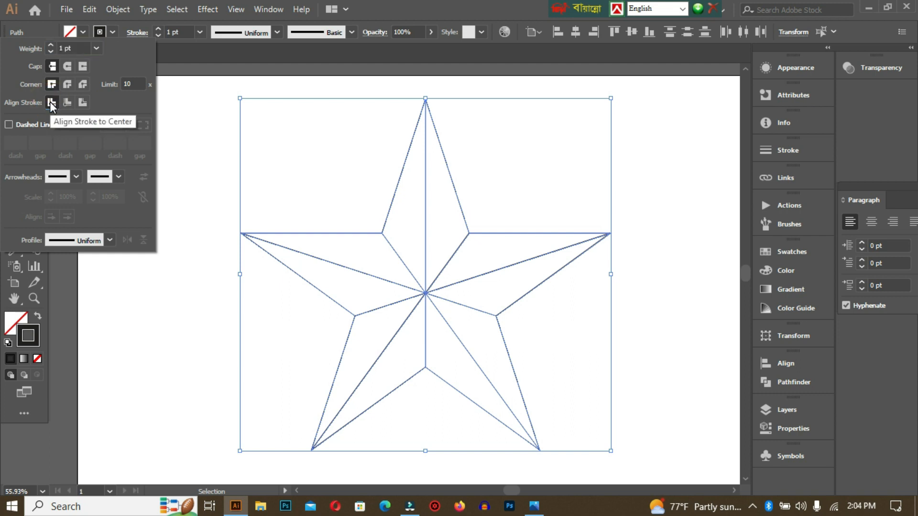
{"action": "left_click", "coordinate": [671, 143]}
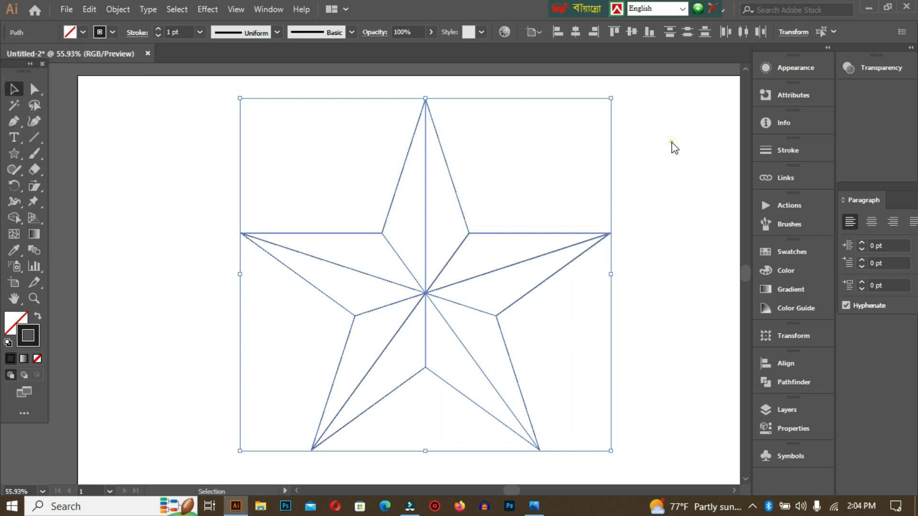
{"action": "left_click", "coordinate": [194, 151]}
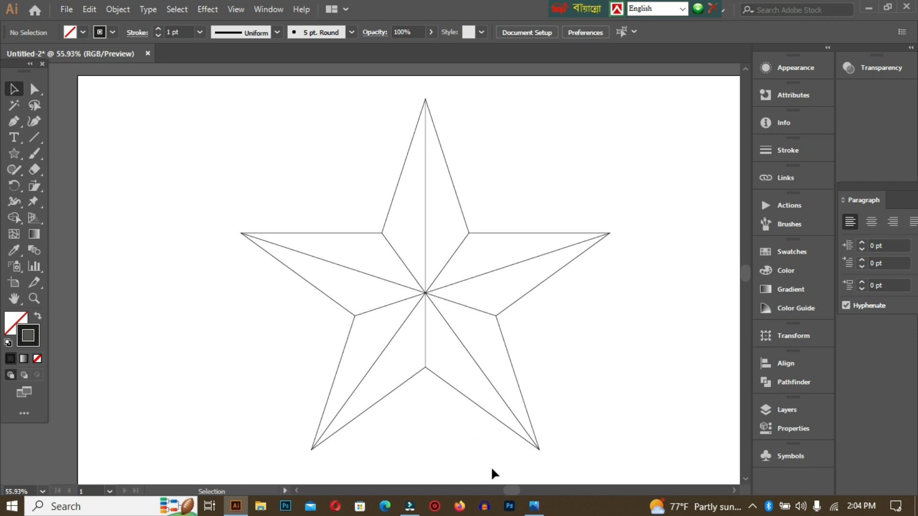
Select the whole star with its dividing lines, split it into separate facets with Shape Builder, and deselect it
{"action": "left_click_drag", "start_coordinate": [230, 104], "coordinate": [635, 488]}
{"action": "scroll", "coordinate": [334, 368], "scroll_direction": "up", "scroll_amount": 3}
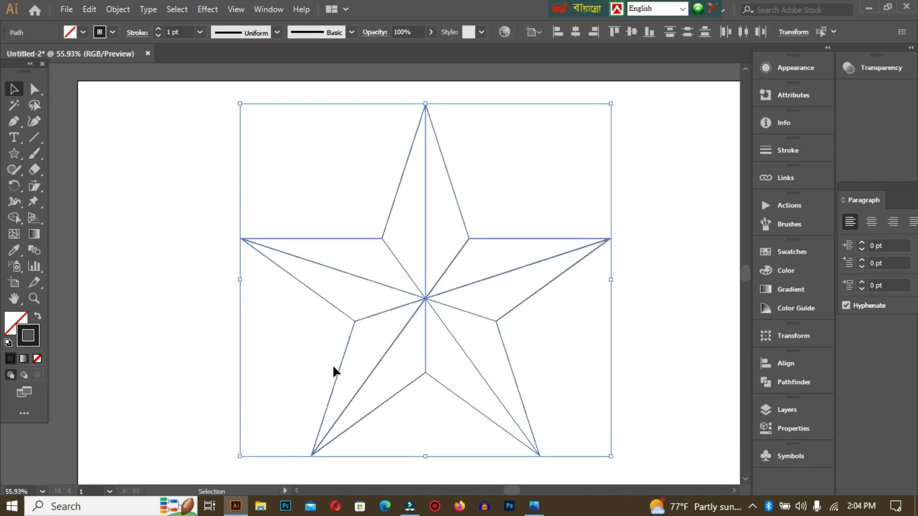
{"action": "left_click", "coordinate": [13, 220]}
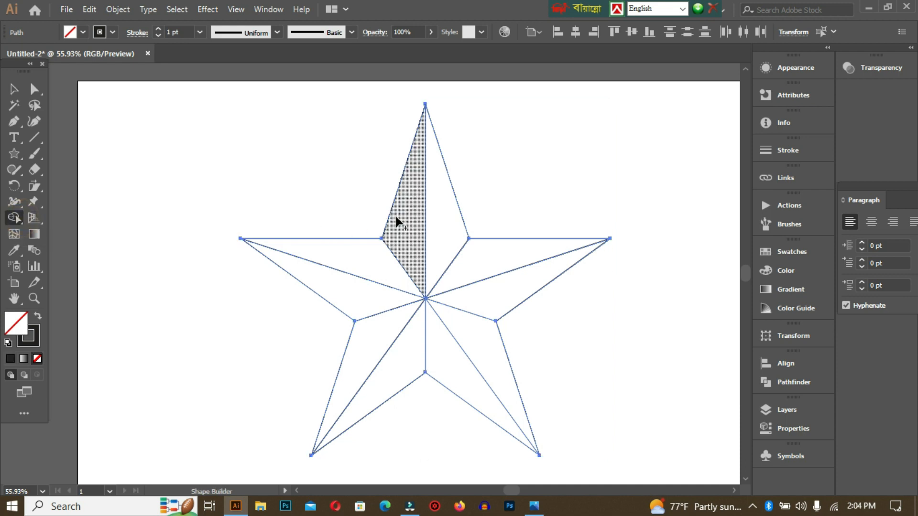
{"action": "left_click", "coordinate": [443, 214]}
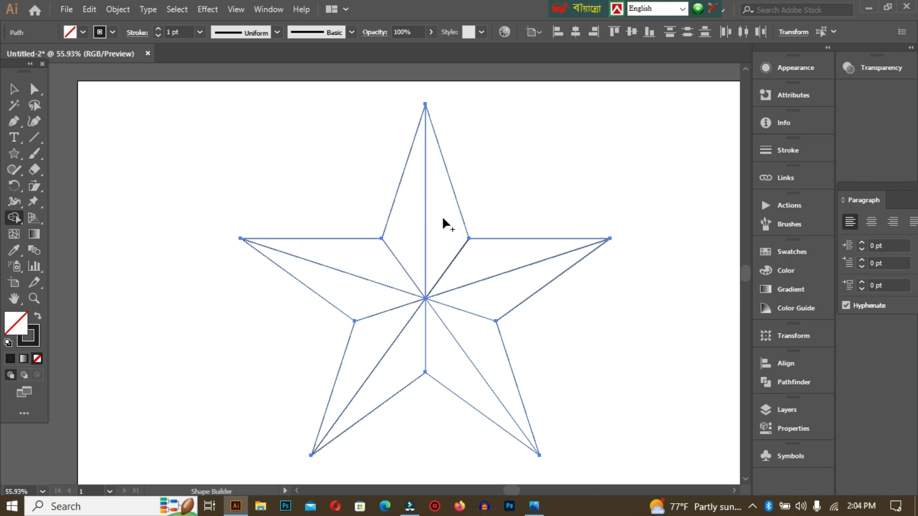
{"action": "left_click", "coordinate": [376, 257]}
{"action": "left_click", "coordinate": [358, 292]}
{"action": "left_click", "coordinate": [369, 338]}
{"action": "left_click", "coordinate": [397, 368]}
{"action": "left_click", "coordinate": [434, 363]}
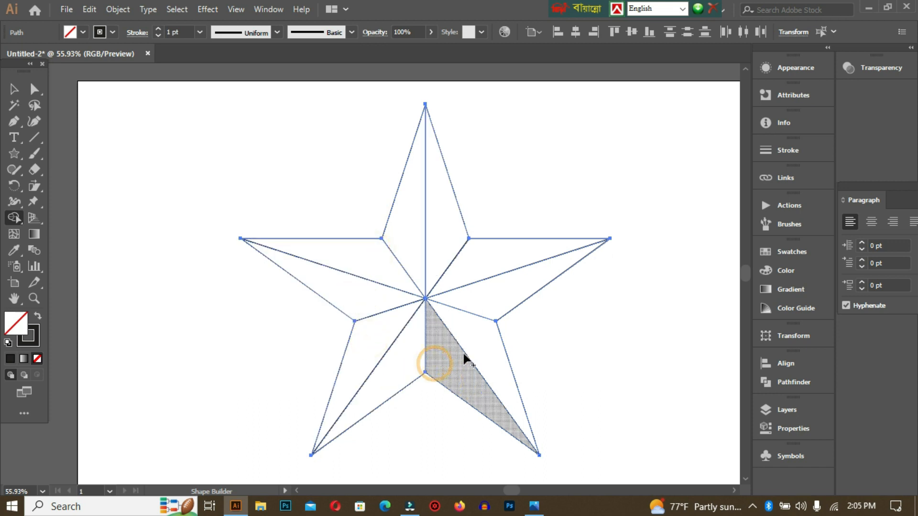
{"action": "left_click", "coordinate": [475, 346]}
{"action": "left_click", "coordinate": [483, 302]}
{"action": "left_click", "coordinate": [483, 257]}
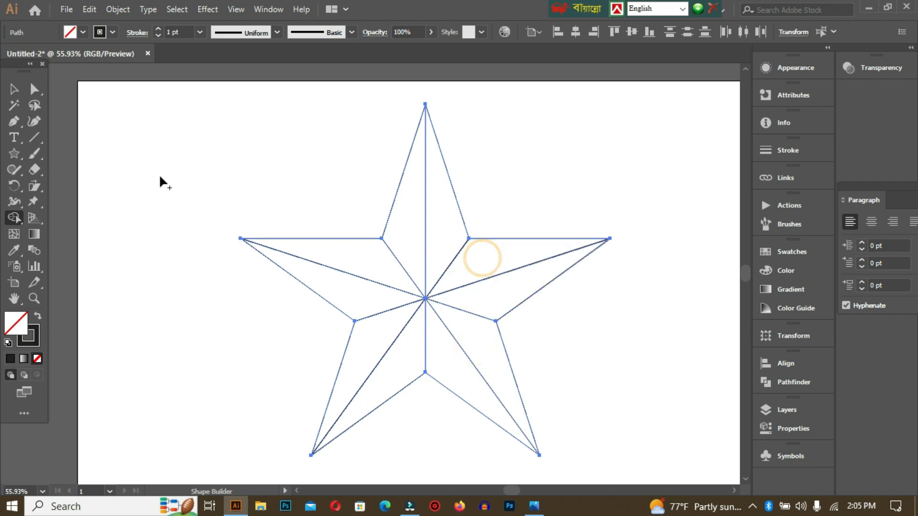
{"action": "left_click", "coordinate": [13, 89]}
{"action": "left_click", "coordinate": [295, 214]}
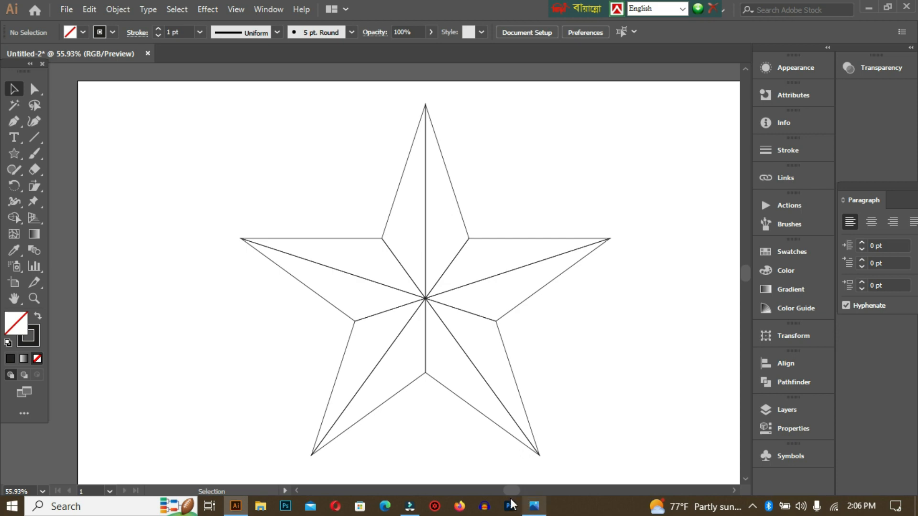
Check the reference star logo's coloring, and apply a linear gradient fill to the right facet of the Illustrator star's top arm
{"action": "left_click", "coordinate": [534, 506]}
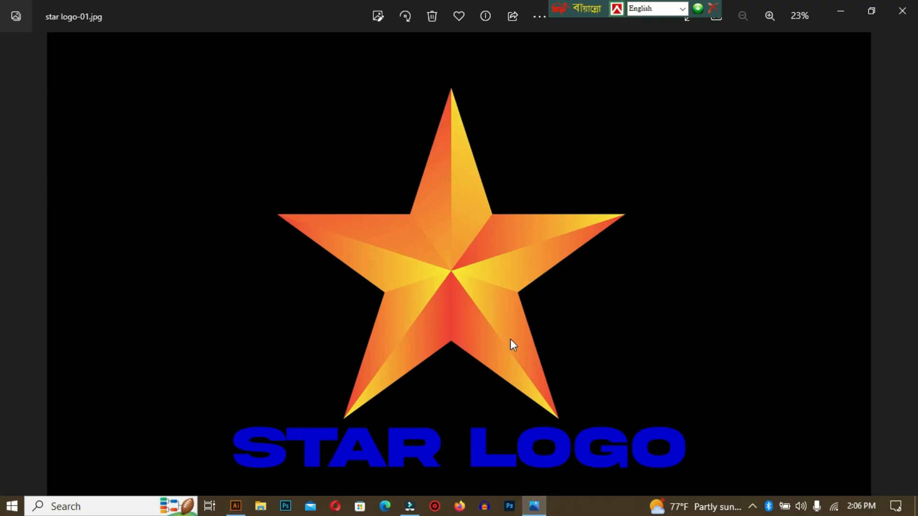
{"action": "left_click", "coordinate": [236, 505]}
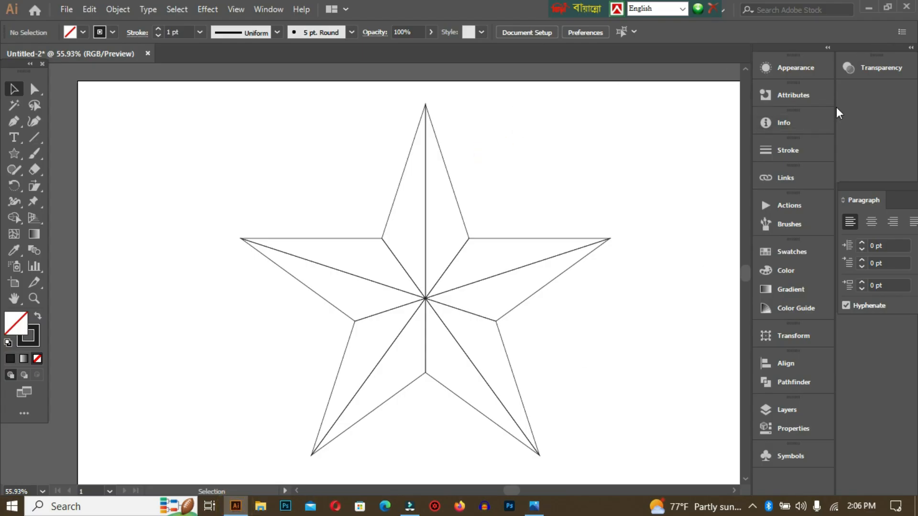
{"action": "left_click", "coordinate": [449, 172]}
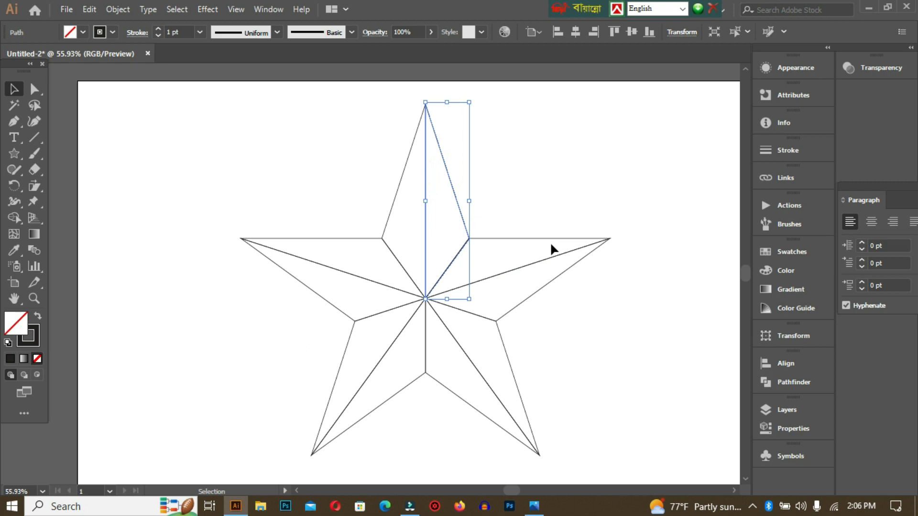
{"action": "left_click", "coordinate": [796, 289]}
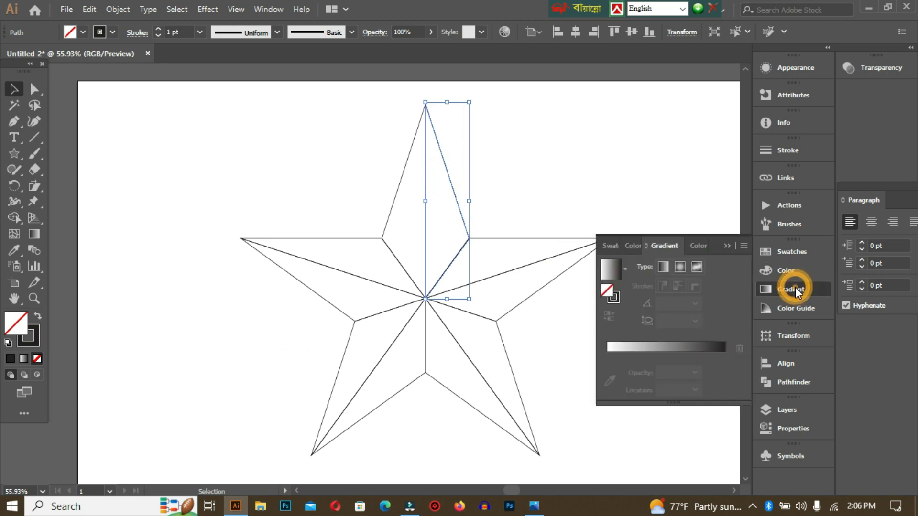
{"action": "left_click", "coordinate": [667, 348]}
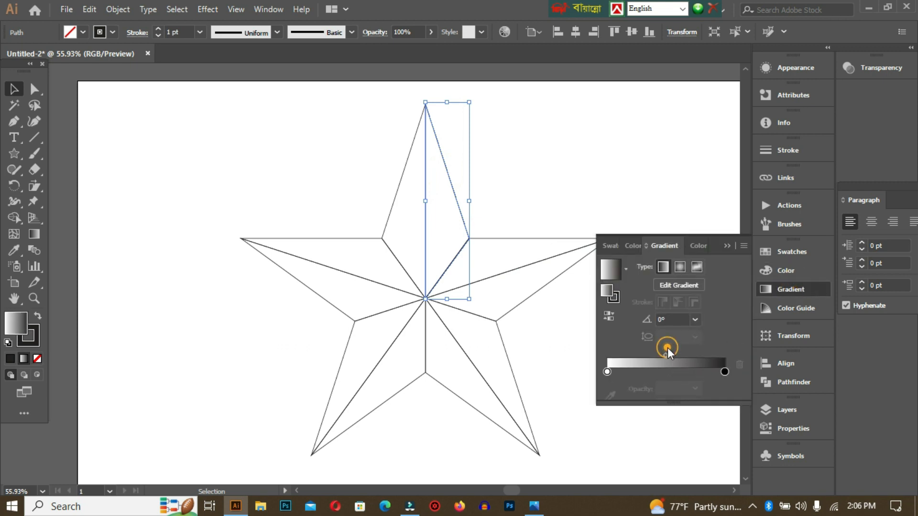
Set the right top facet's gradient to run from orange-red to yellow (C=5 M=0 Y=90 K=0), and deselect it
{"action": "double_click", "coordinate": [607, 372]}
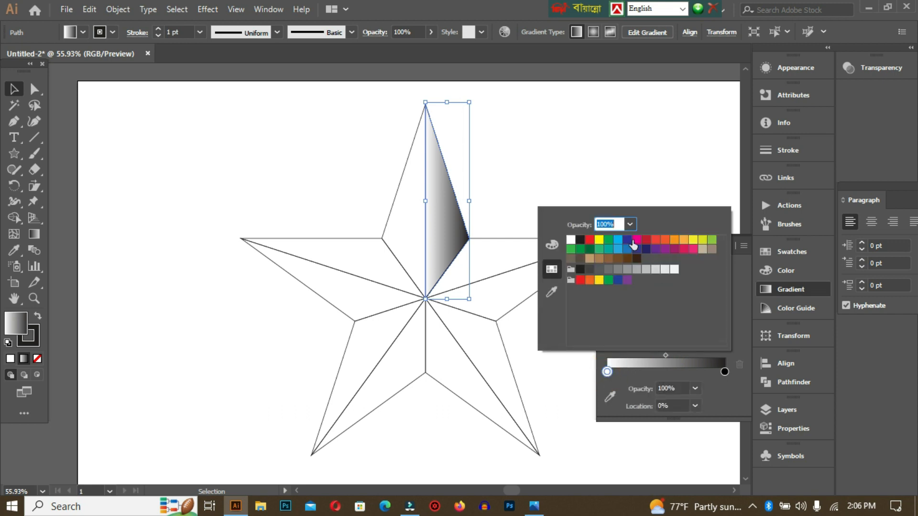
{"action": "left_click", "coordinate": [665, 239]}
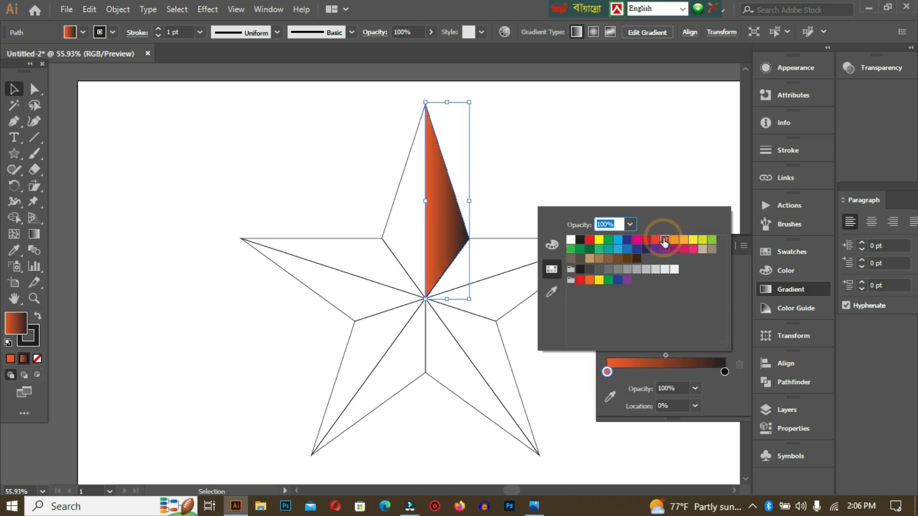
{"action": "double_click", "coordinate": [725, 371]}
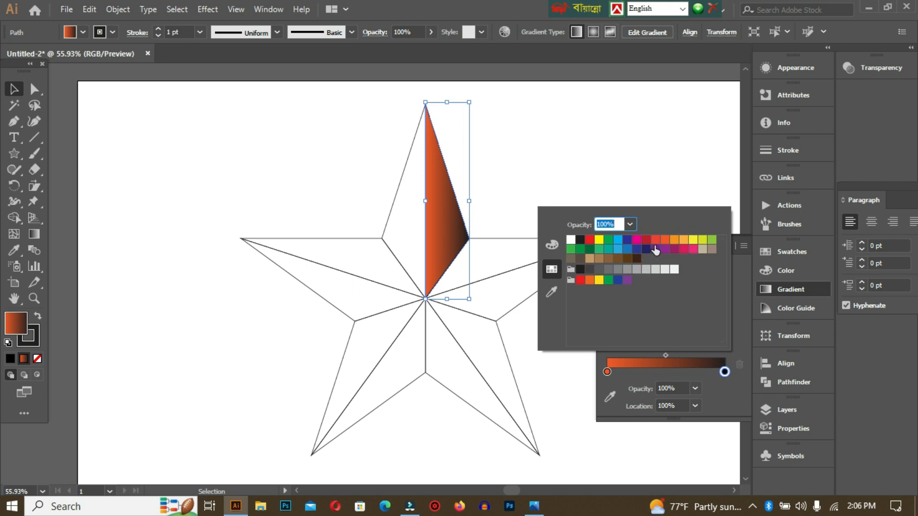
{"action": "left_click", "coordinate": [693, 240]}
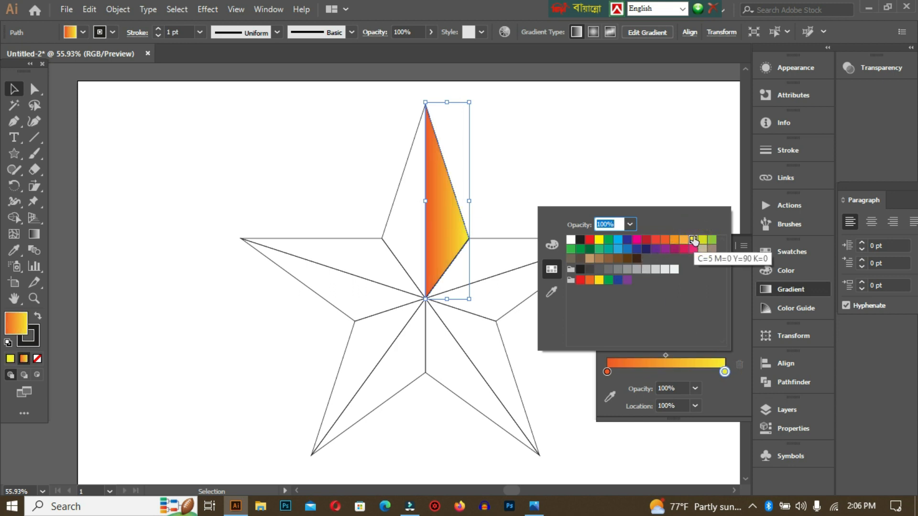
{"action": "left_click", "coordinate": [649, 144]}
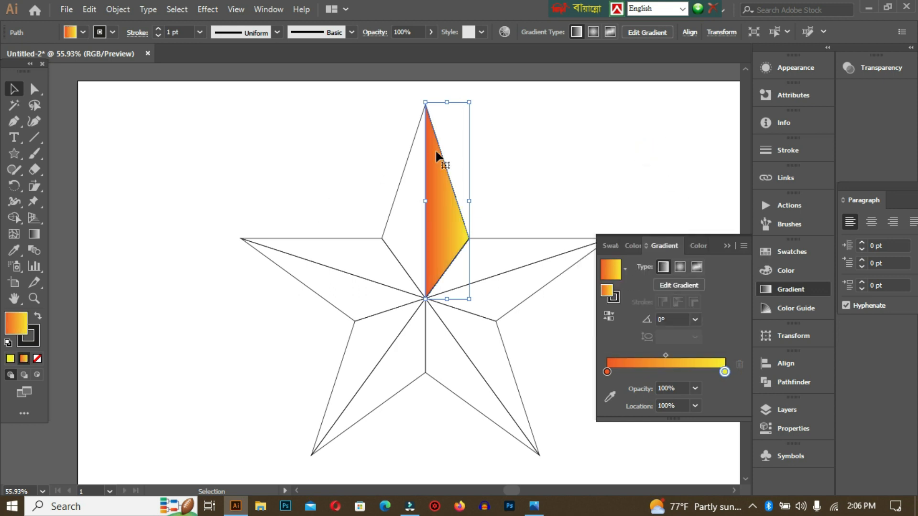
{"action": "left_click", "coordinate": [594, 135]}
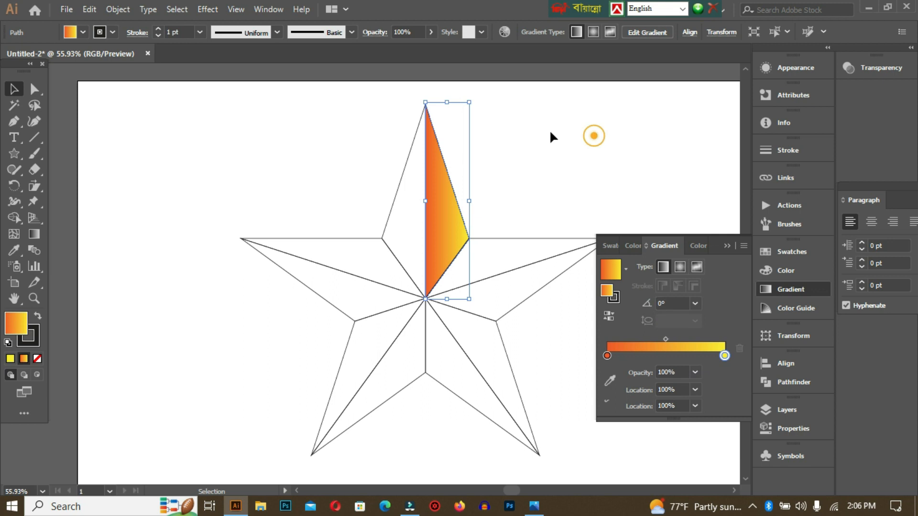
Fill the left facet of the top arm with the same orange-yellow gradient, reverse its direction, and deselect it
{"action": "left_click", "coordinate": [402, 175]}
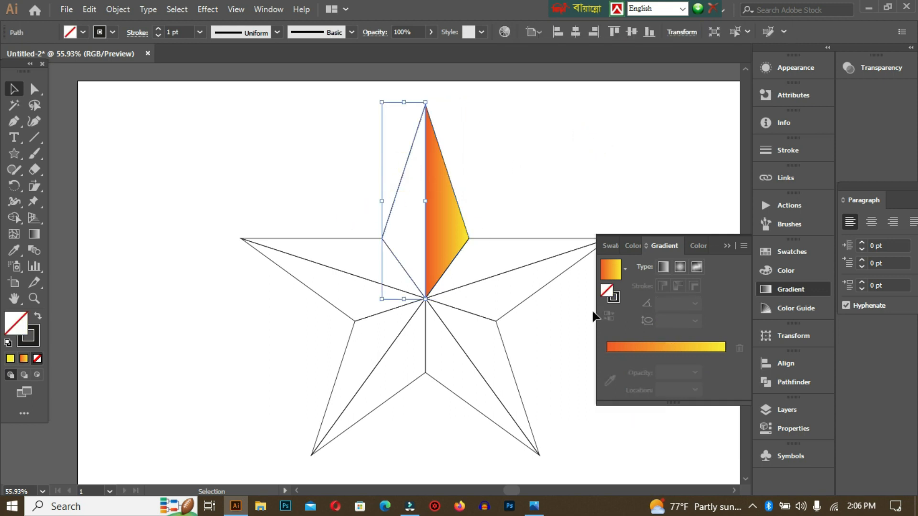
{"action": "left_click", "coordinate": [661, 345]}
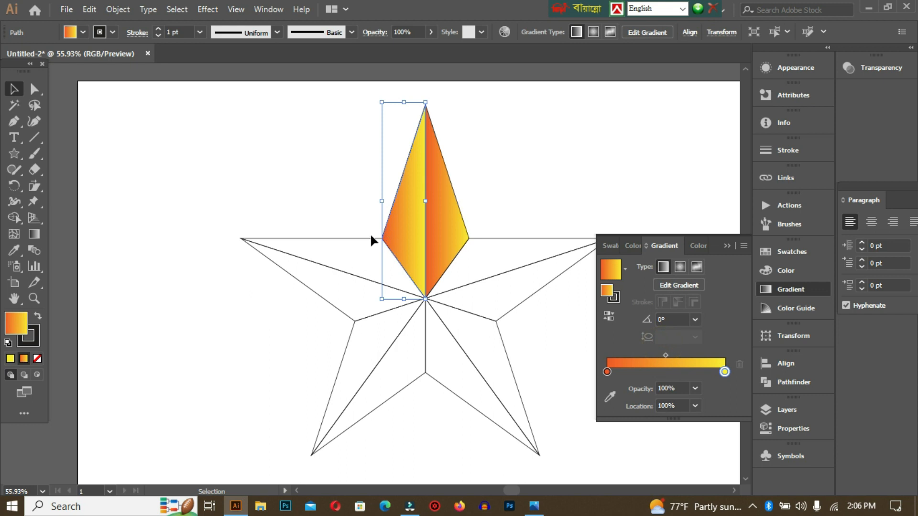
{"action": "left_click", "coordinate": [608, 315]}
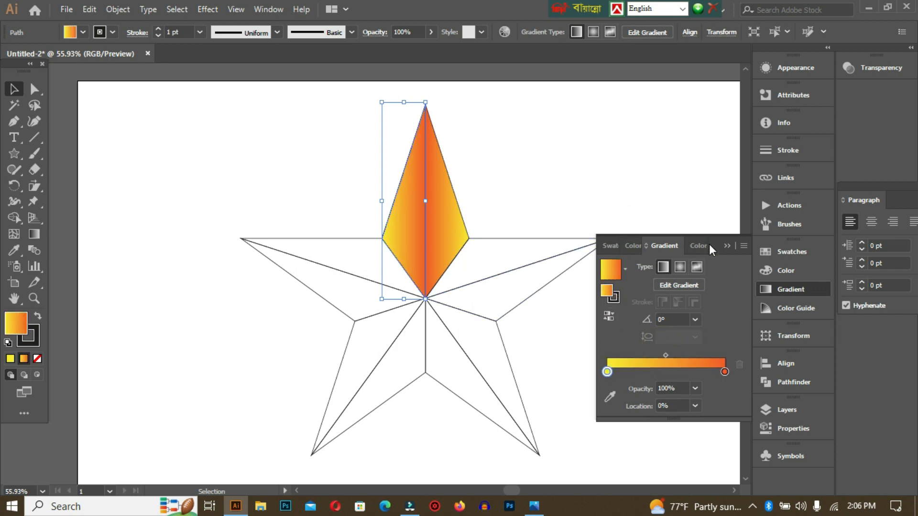
{"action": "left_click", "coordinate": [724, 248]}
{"action": "left_click", "coordinate": [550, 173]}
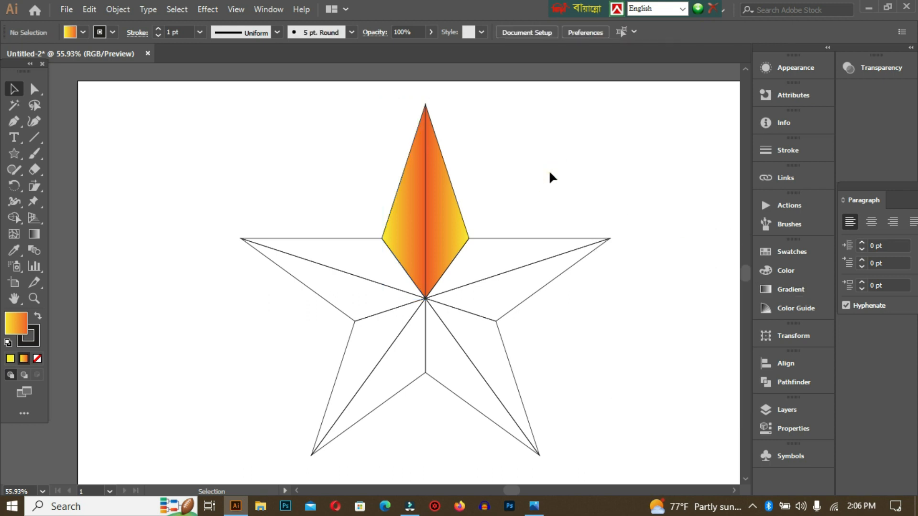
Fill the upper facet of the left arm with the gradient sampled from the top arm's right facet, and deselect it
{"action": "left_click", "coordinate": [342, 237]}
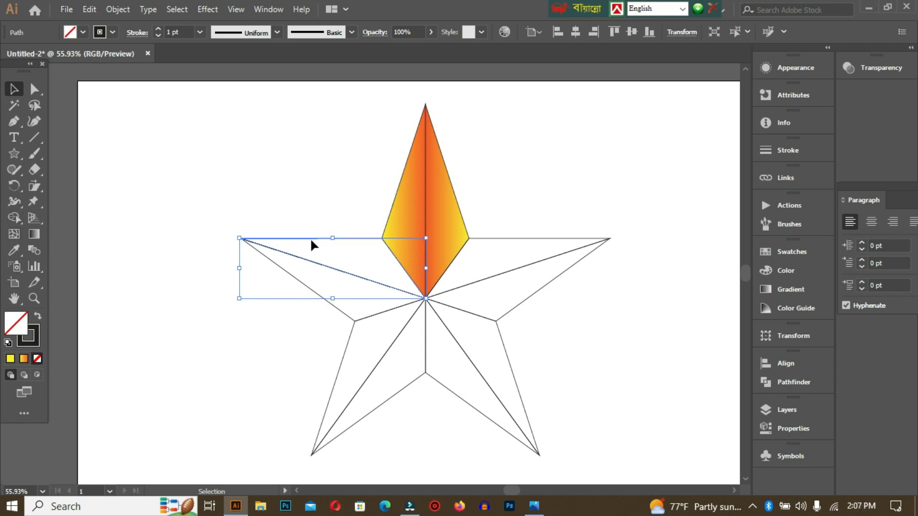
{"action": "left_click", "coordinate": [15, 246]}
{"action": "left_click", "coordinate": [445, 206]}
{"action": "left_click", "coordinate": [448, 202]}
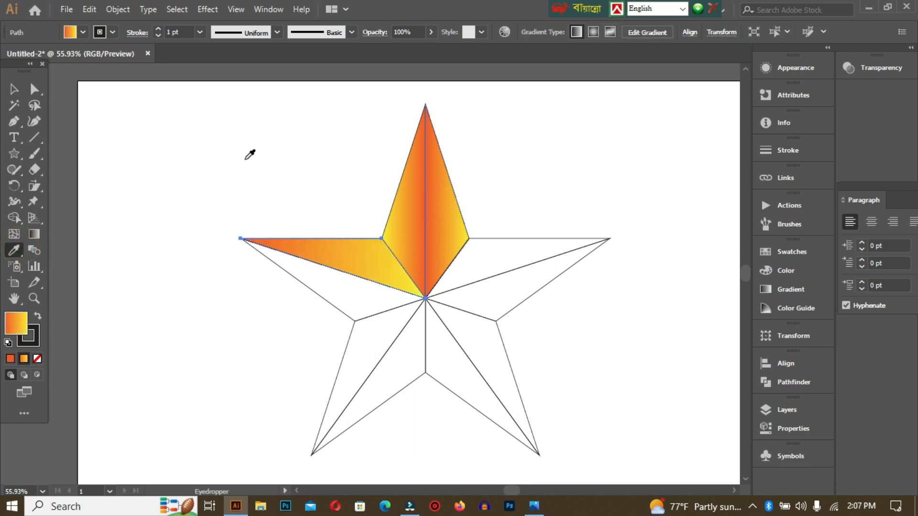
{"action": "left_click", "coordinate": [9, 91]}
{"action": "left_click", "coordinate": [127, 149]}
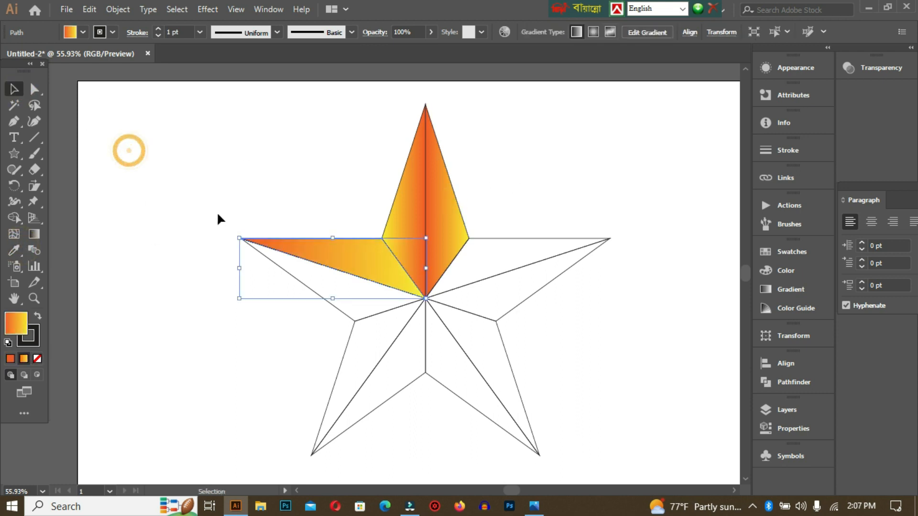
Fill the lower facet of the left arm with the gradient sampled from the top arm's left facet, and deselect it
{"action": "left_click", "coordinate": [327, 306]}
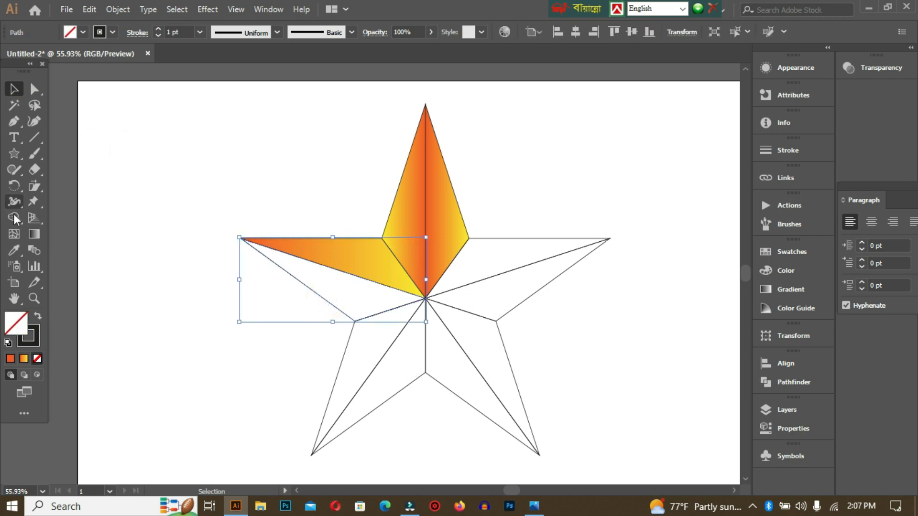
{"action": "left_click", "coordinate": [17, 249]}
{"action": "left_click", "coordinate": [405, 212]}
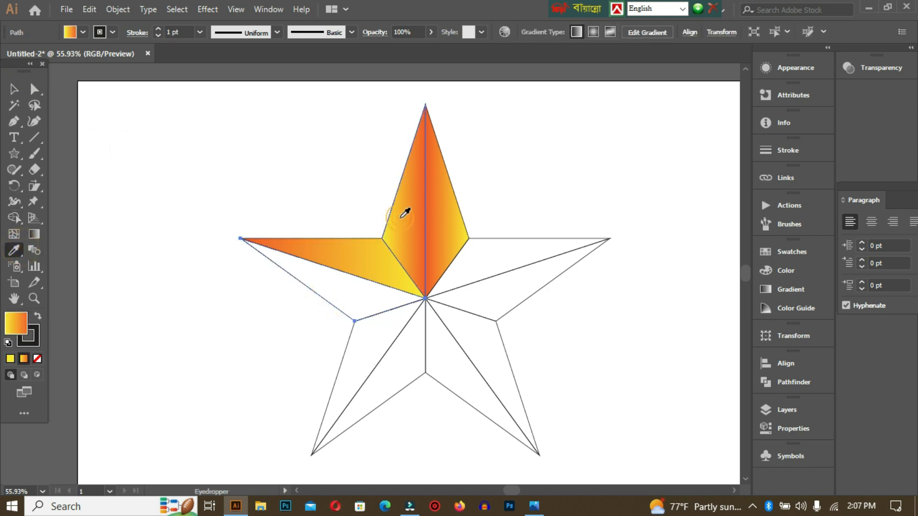
{"action": "left_click", "coordinate": [14, 89]}
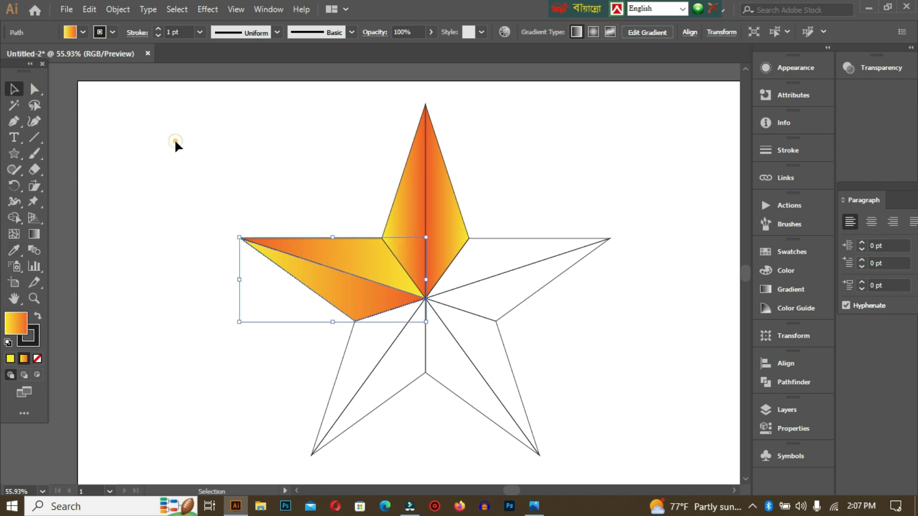
{"action": "left_click", "coordinate": [306, 385]}
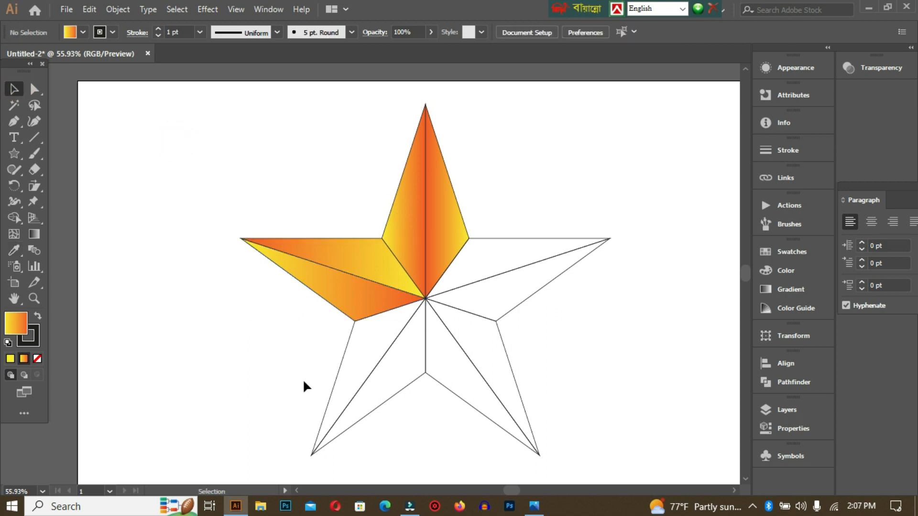
Copy the top arm's right-facet gradient onto the left facet of the lower-left arm, and deselect it
{"action": "left_click", "coordinate": [340, 361]}
{"action": "left_click", "coordinate": [14, 249]}
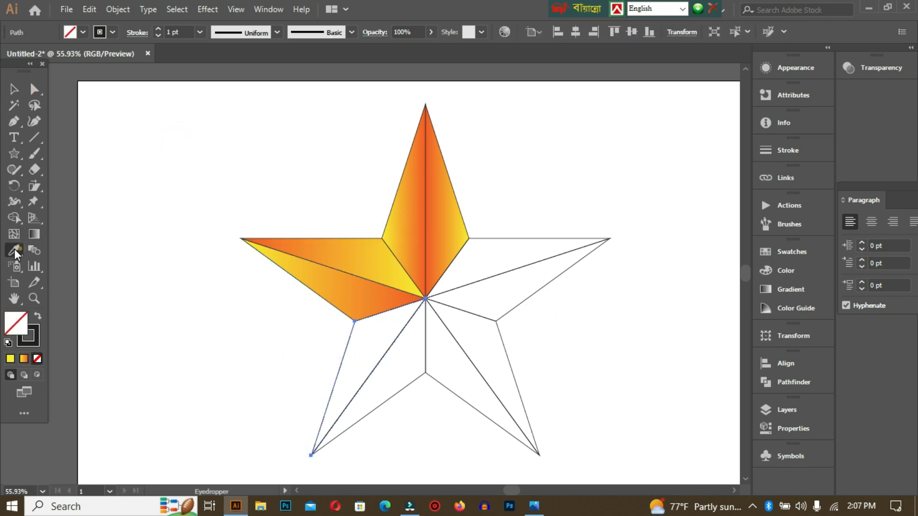
{"action": "left_click", "coordinate": [450, 203]}
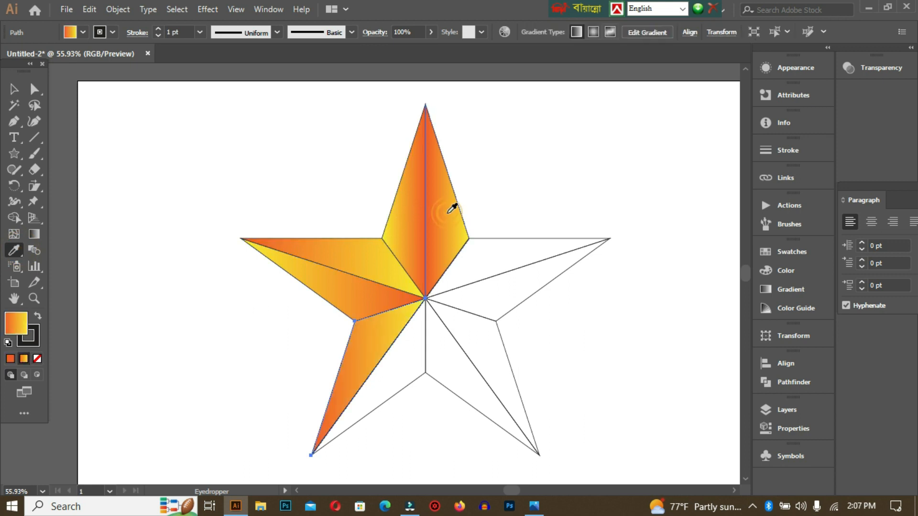
{"action": "left_click", "coordinate": [13, 89]}
{"action": "left_click", "coordinate": [156, 131]}
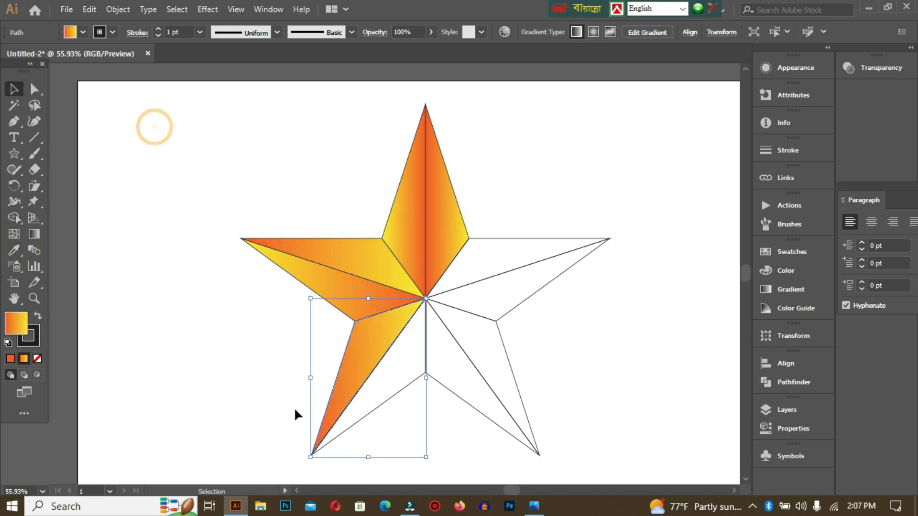
Copy the top arm's left-facet gradient onto the right facet of the lower-left arm, and deselect it
{"action": "left_click", "coordinate": [401, 377]}
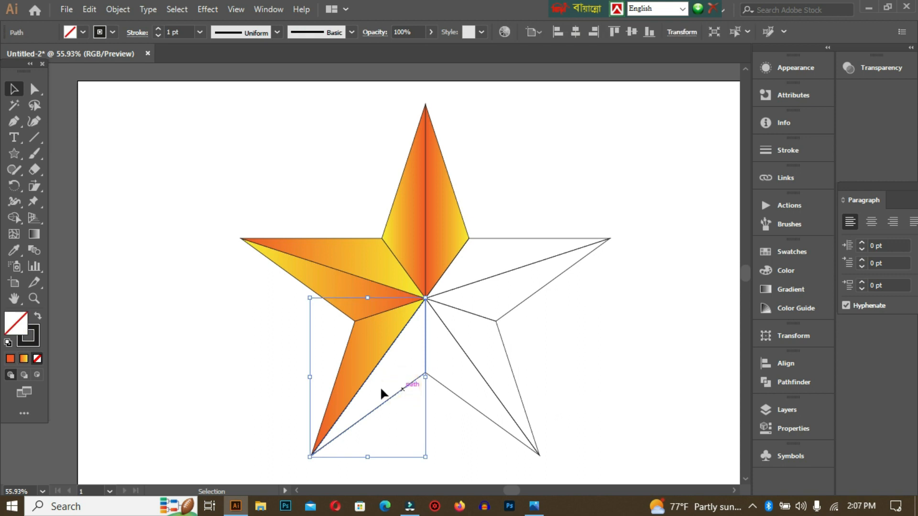
{"action": "left_click", "coordinate": [15, 249]}
{"action": "left_click", "coordinate": [412, 213]}
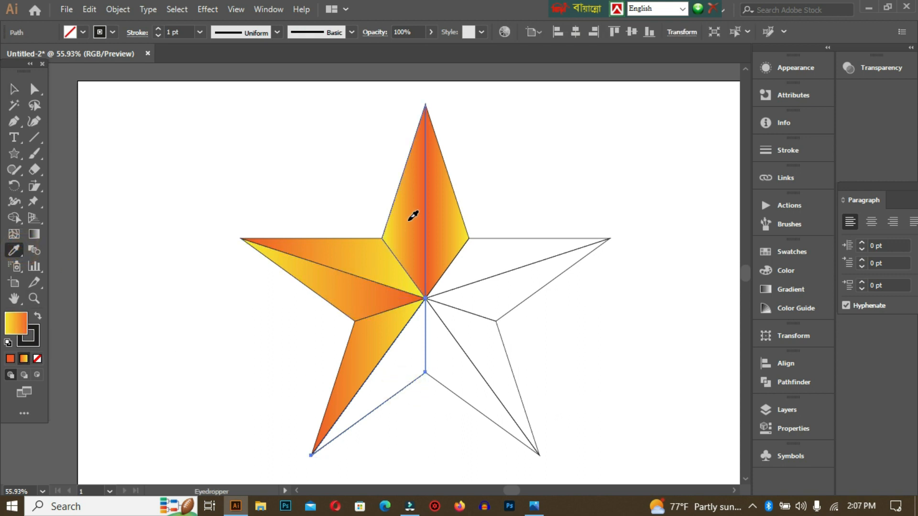
{"action": "left_click", "coordinate": [14, 89]}
{"action": "left_click", "coordinate": [164, 116]}
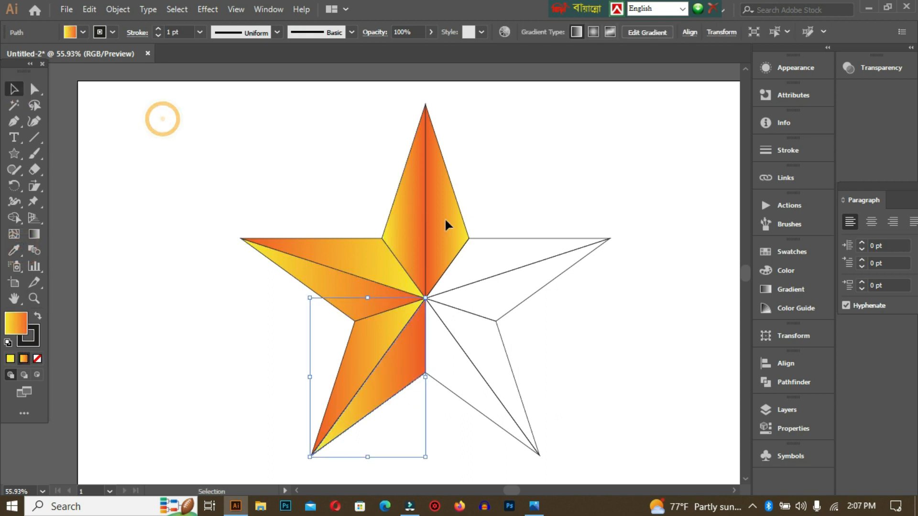
Fill the upper facet of the right arm with the gradient sampled from the top arm's right facet, and deselect it
{"action": "left_click", "coordinate": [511, 237]}
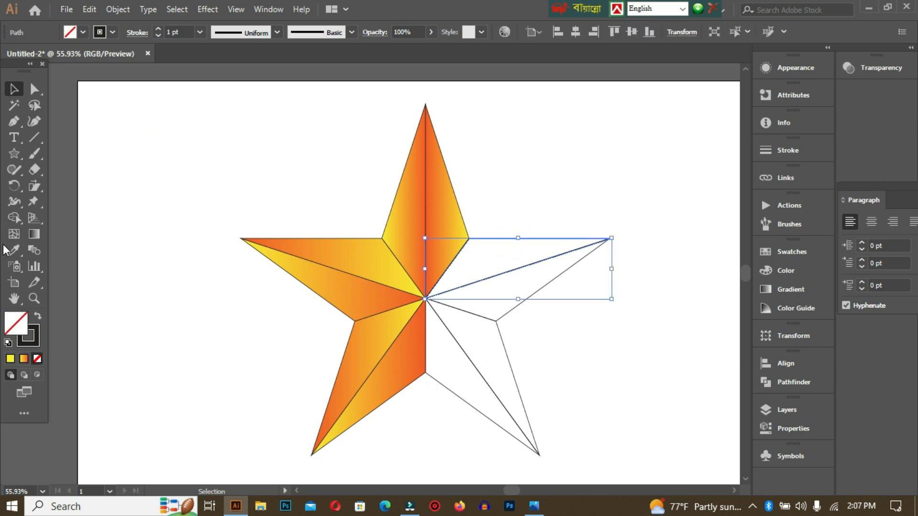
{"action": "left_click", "coordinate": [15, 249]}
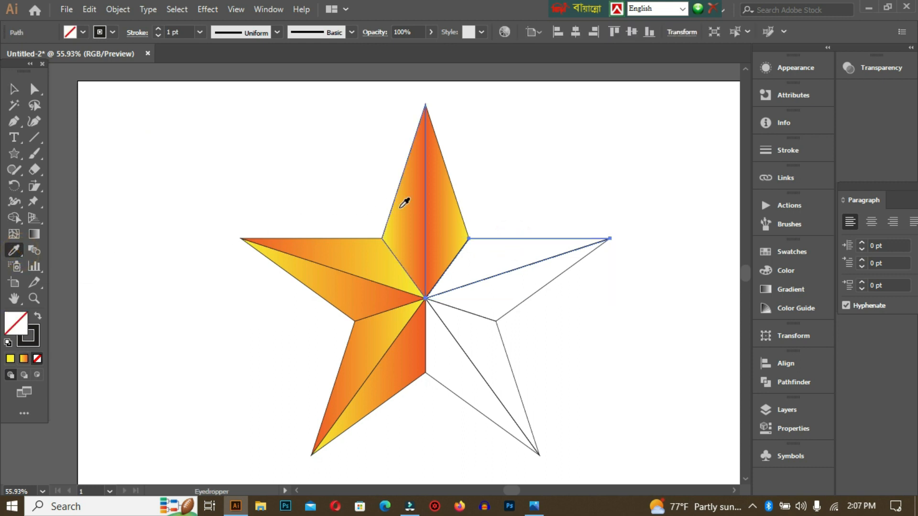
{"action": "left_click", "coordinate": [448, 201]}
{"action": "left_click", "coordinate": [14, 90]}
{"action": "left_click", "coordinate": [525, 271]}
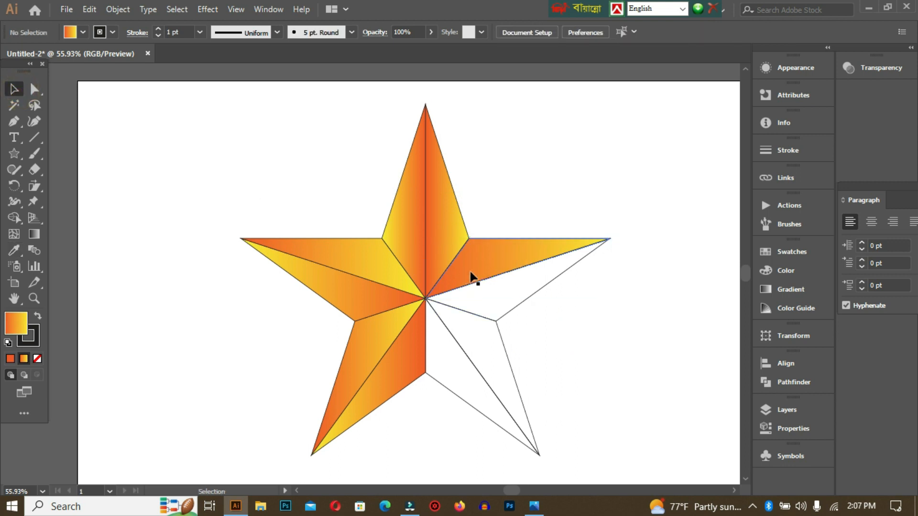
Fill the lower facet of the right arm with the gradient sampled from the top arm's left facet, and deselect it
{"action": "left_click", "coordinate": [520, 301]}
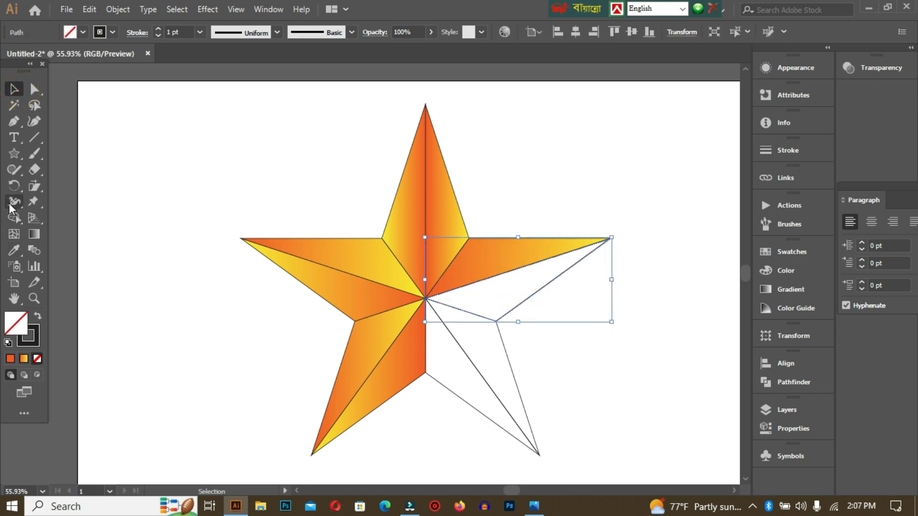
{"action": "left_click", "coordinate": [14, 250]}
{"action": "left_click", "coordinate": [408, 217]}
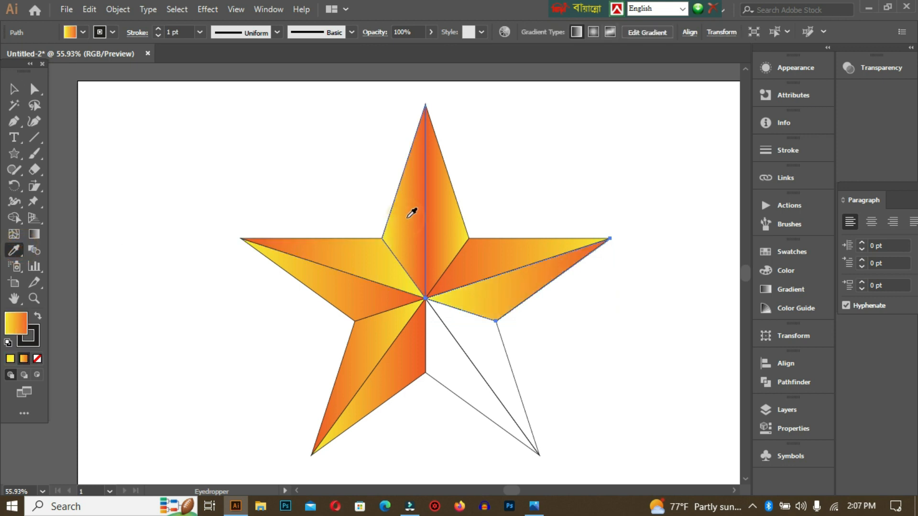
{"action": "left_click", "coordinate": [14, 89]}
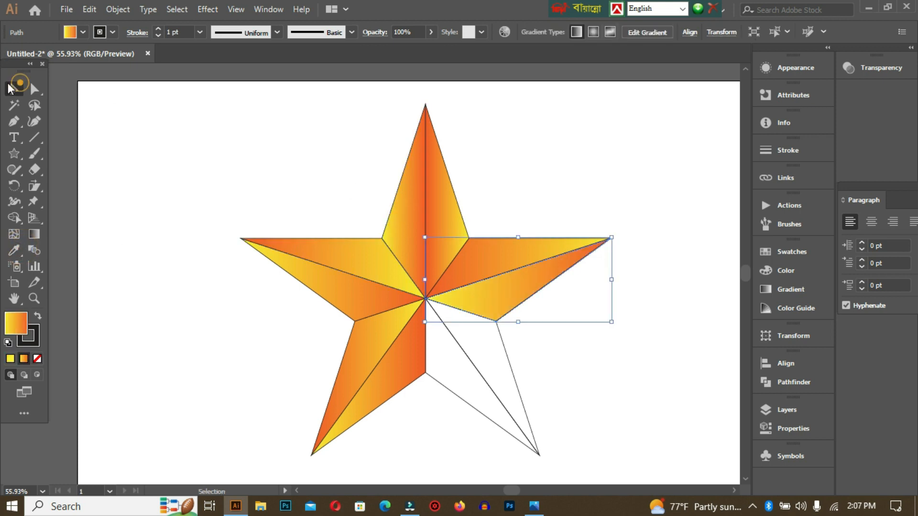
{"action": "left_click", "coordinate": [612, 370]}
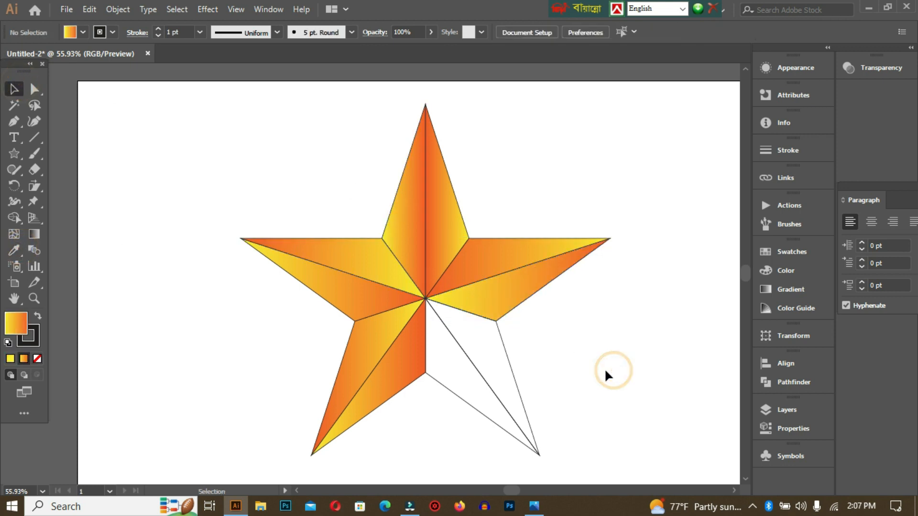
{"action": "left_click", "coordinate": [477, 372]}
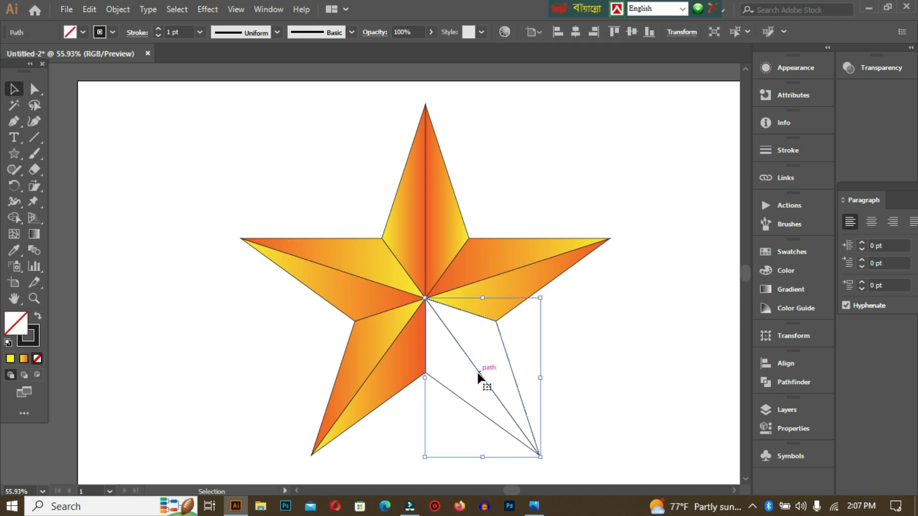
{"action": "right_click", "coordinate": [477, 371]}
{"action": "key", "text": "Escape"}
{"action": "left_click", "coordinate": [622, 416]}
Fill the left facet of the lower-right arm with the gradient sampled from the top arm's left facet, and deselect it
{"action": "left_click", "coordinate": [473, 406]}
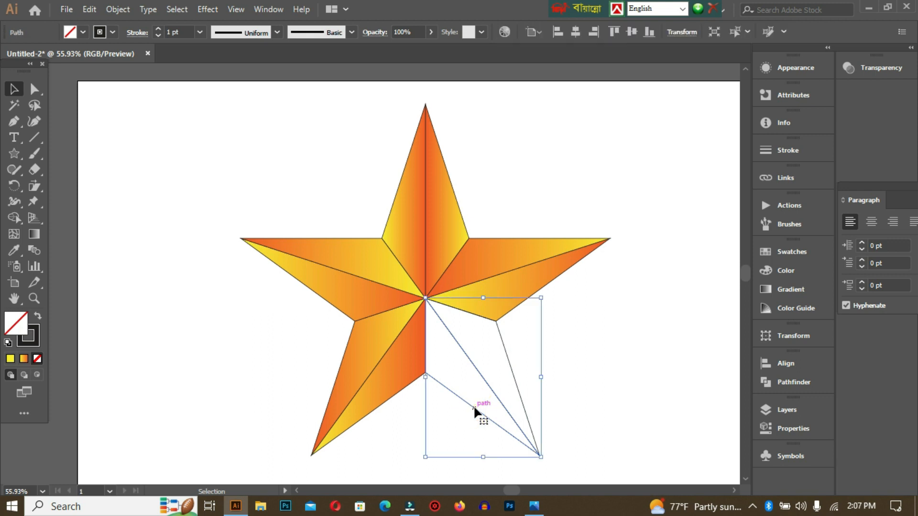
{"action": "left_click", "coordinate": [14, 250]}
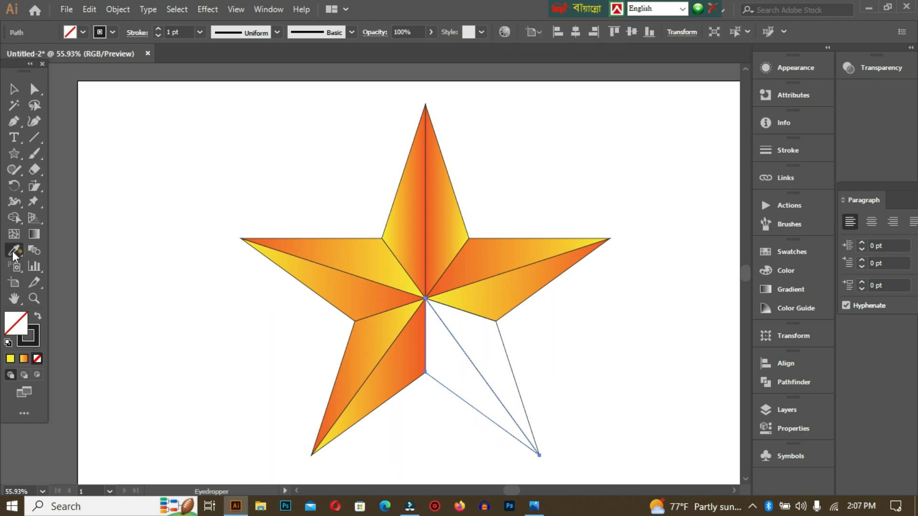
{"action": "left_click", "coordinate": [408, 217]}
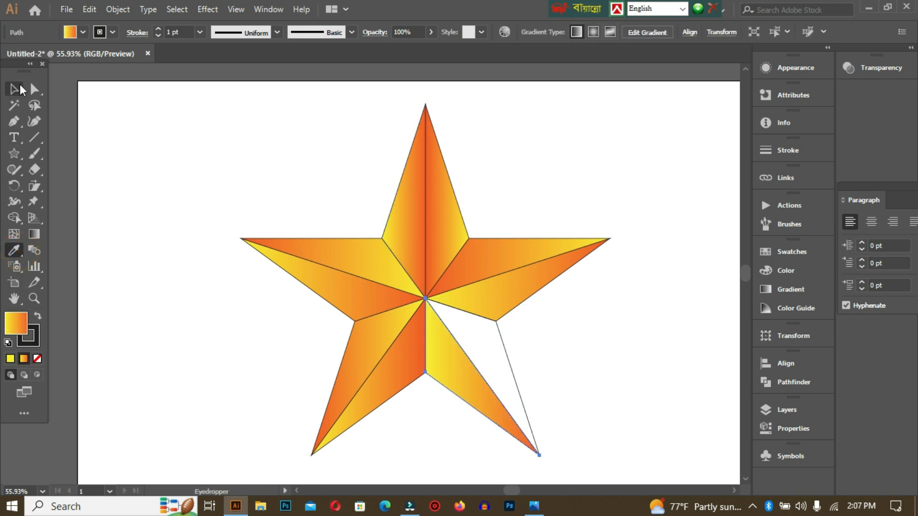
{"action": "left_click", "coordinate": [20, 88]}
{"action": "left_click", "coordinate": [583, 297]}
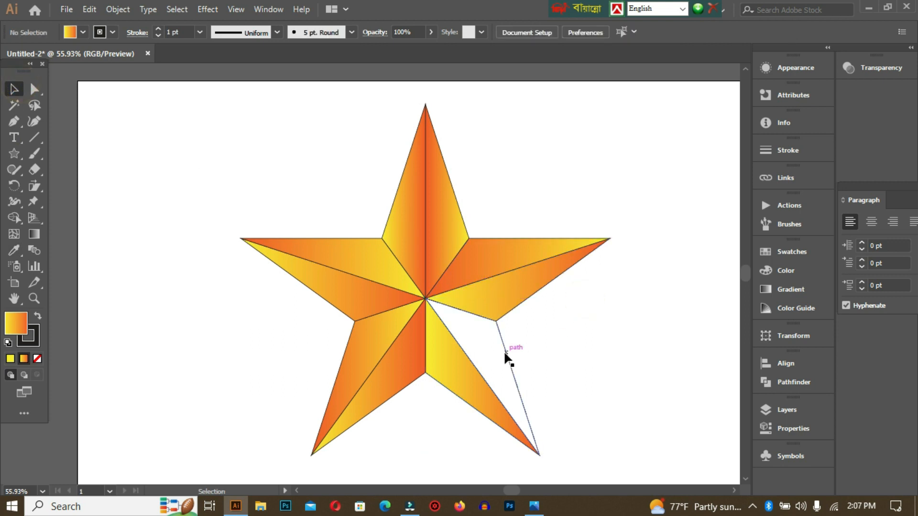
Fill the right facet of the lower-right arm with the orange-to-yellow gradient sampled from the right arm's upper facet, and deselect it
{"action": "left_click", "coordinate": [504, 351]}
{"action": "left_click", "coordinate": [14, 247]}
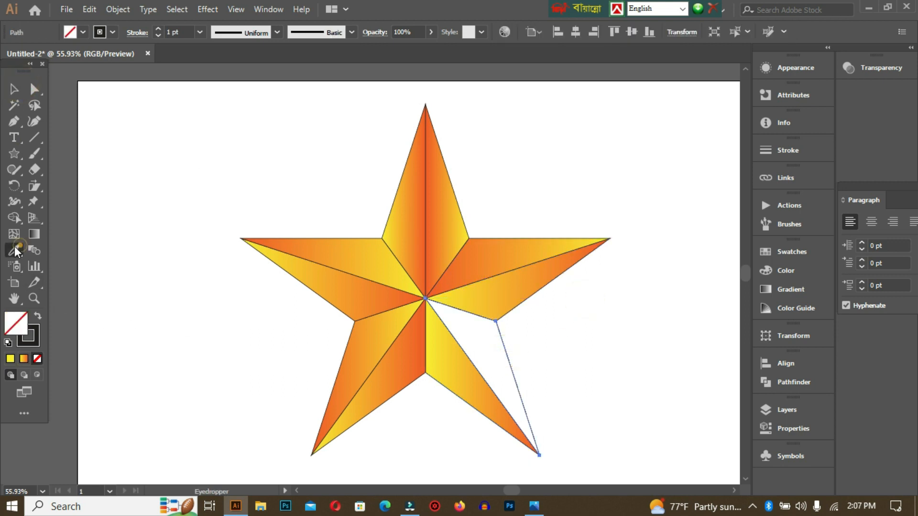
{"action": "left_click", "coordinate": [448, 219]}
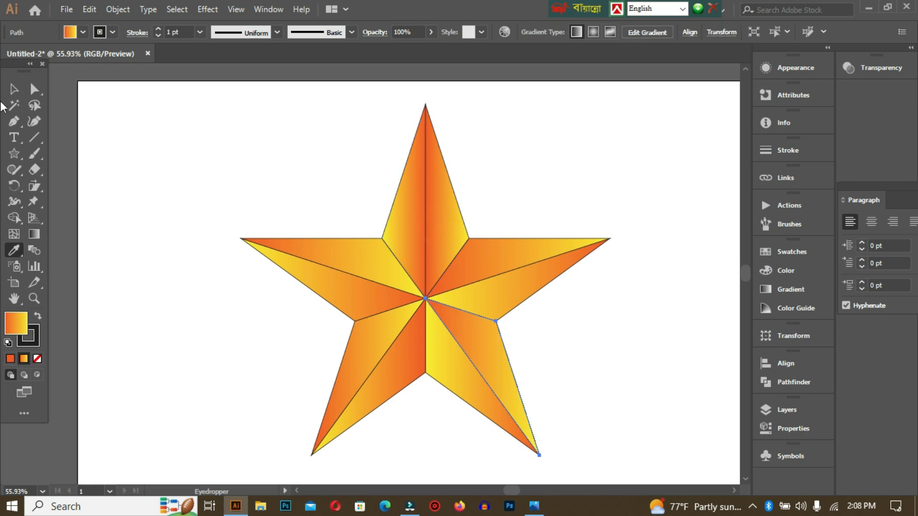
{"action": "left_click", "coordinate": [410, 216]}
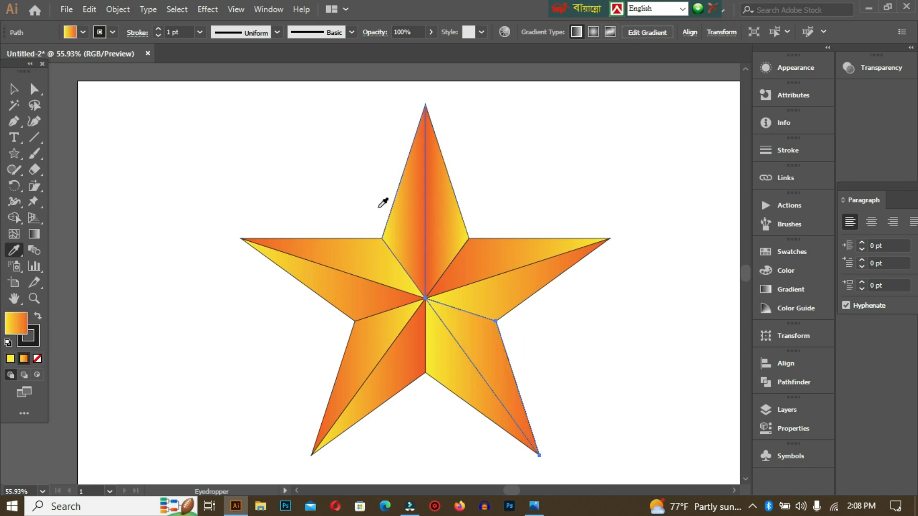
{"action": "left_click", "coordinate": [466, 266]}
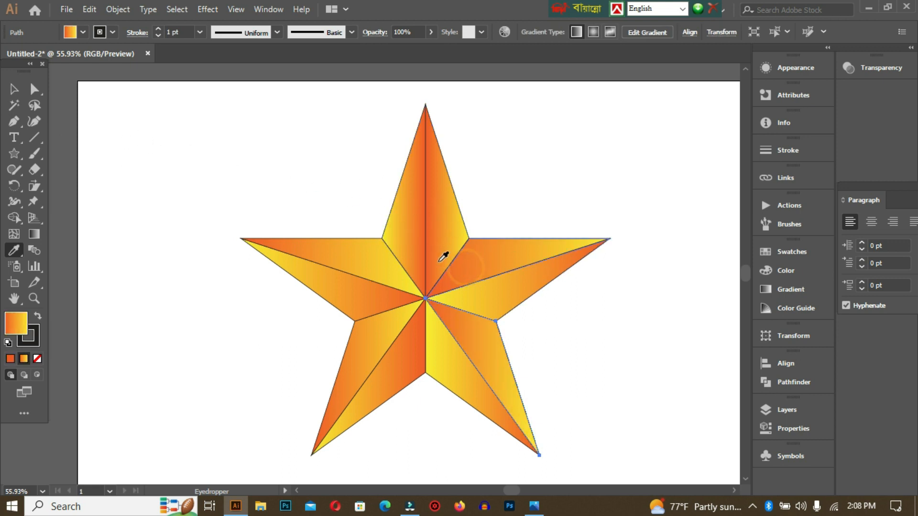
{"action": "left_click", "coordinate": [14, 89]}
{"action": "left_click", "coordinate": [245, 168]}
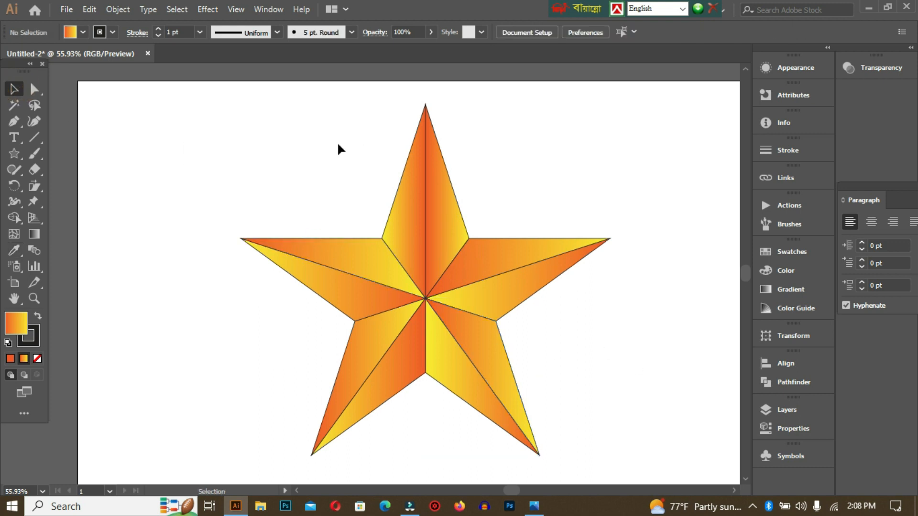
Remove the stroke from all facets of the star, deselect them, and collapse the color settings
{"action": "left_click_drag", "start_coordinate": [258, 130], "coordinate": [618, 459]}
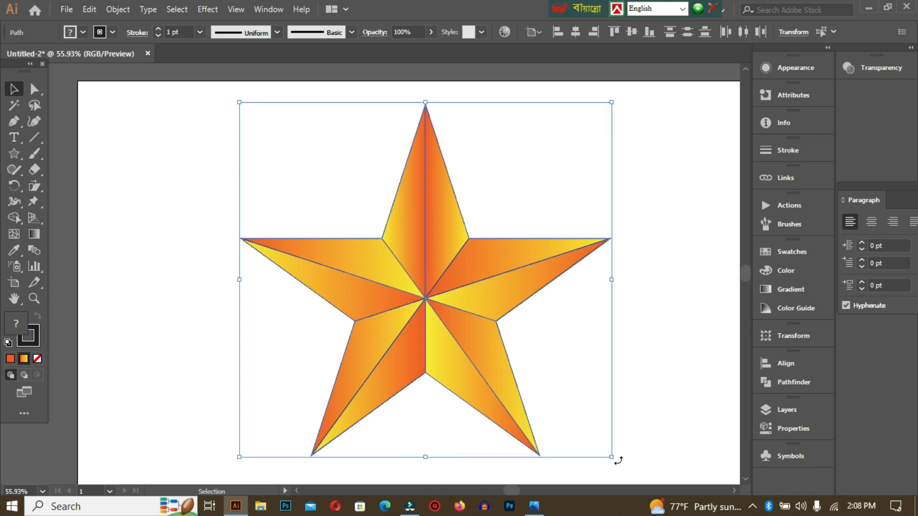
{"action": "left_click", "coordinate": [32, 337]}
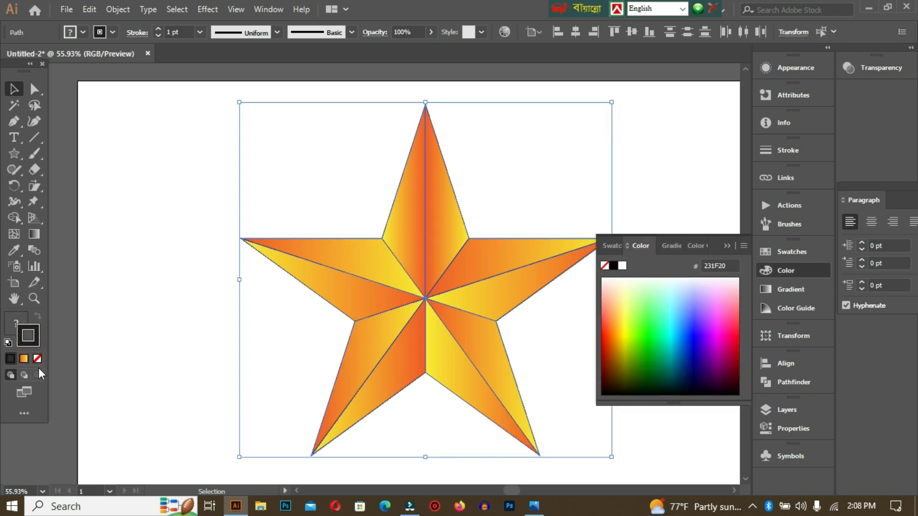
{"action": "left_click", "coordinate": [37, 359]}
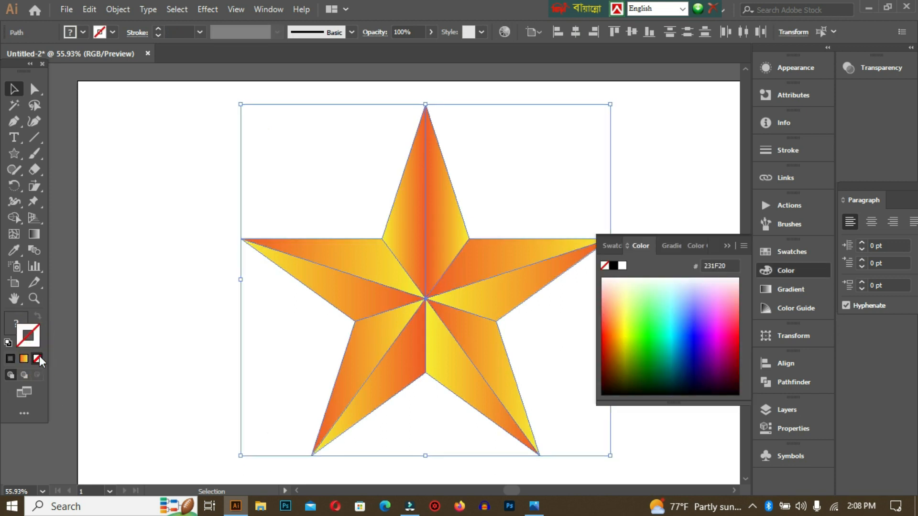
{"action": "left_click", "coordinate": [190, 165]}
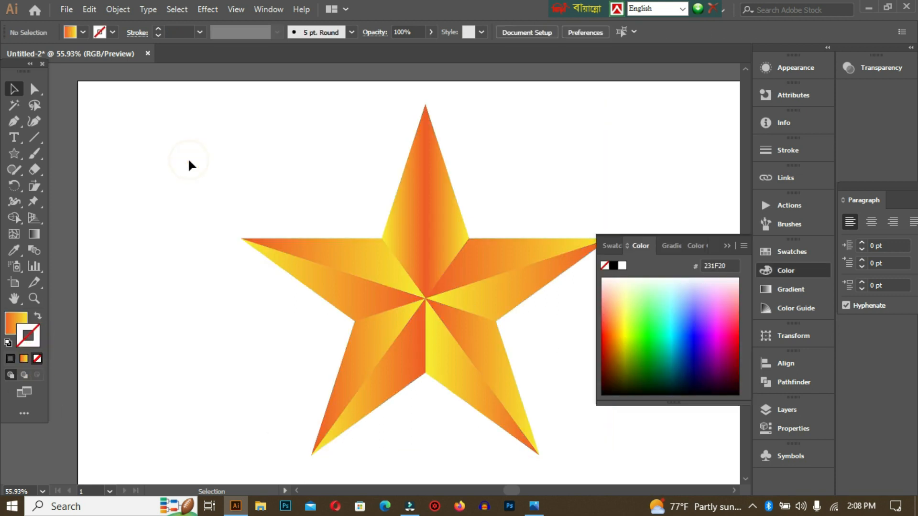
{"action": "left_click", "coordinate": [725, 245]}
{"action": "left_click", "coordinate": [643, 353]}
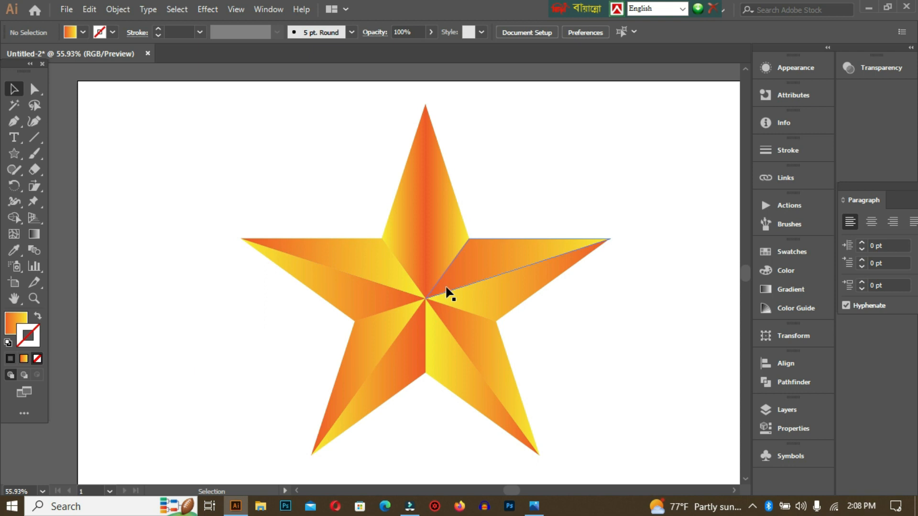
{"action": "left_click", "coordinate": [419, 203]}
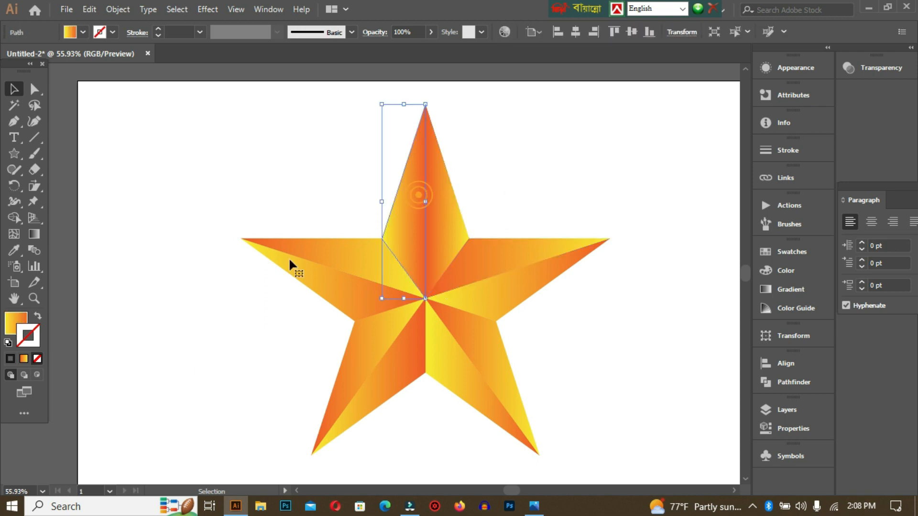
{"action": "left_click", "coordinate": [32, 236]}
{"action": "left_click", "coordinate": [445, 108]}
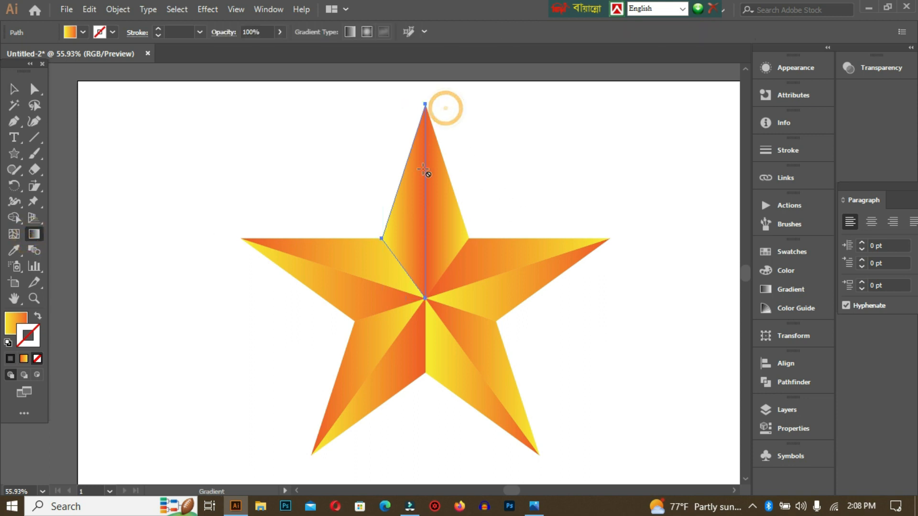
{"action": "left_click", "coordinate": [18, 90]}
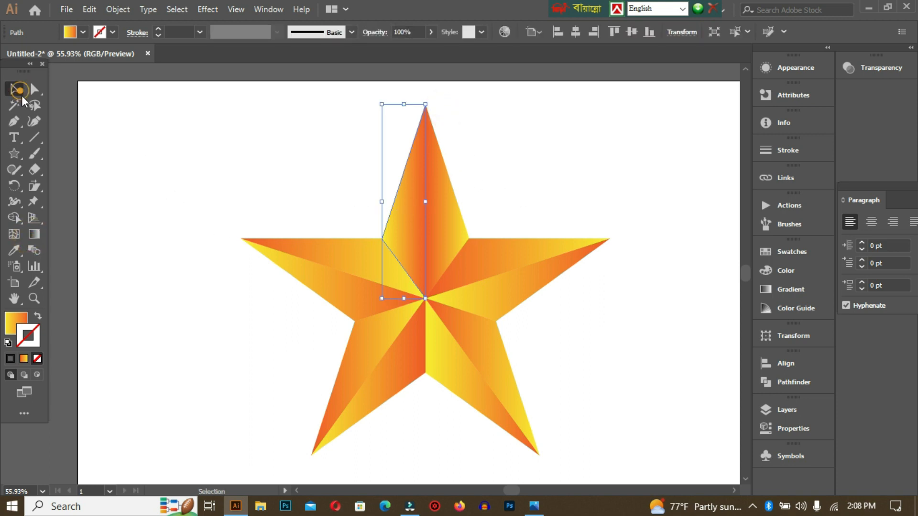
{"action": "left_click", "coordinate": [429, 187]}
{"action": "key", "text": "shift+x"}
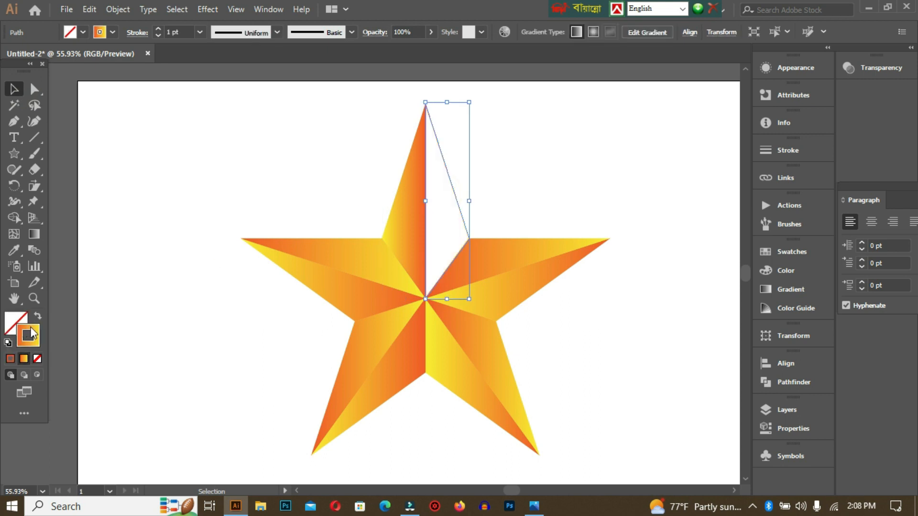
{"action": "key", "text": "shift+x"}
{"action": "left_click", "coordinate": [69, 335]}
{"action": "left_click", "coordinate": [6, 325]}
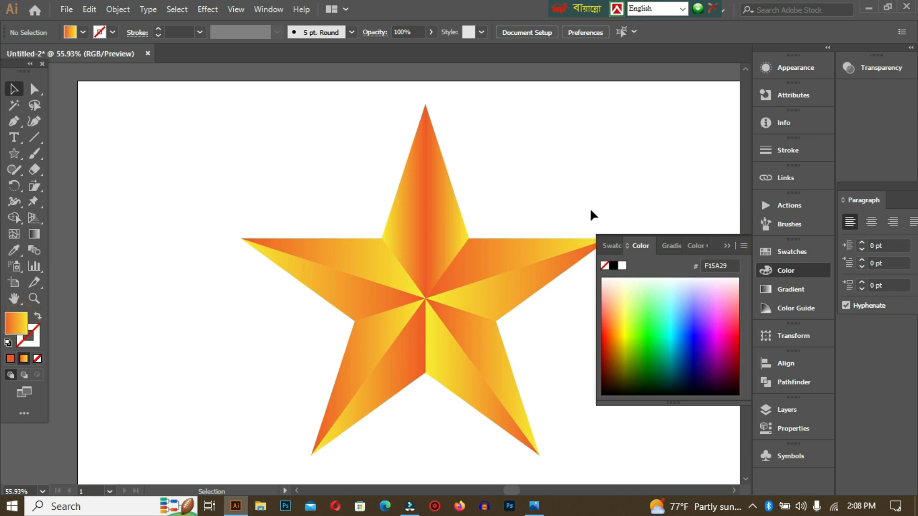
{"action": "left_click", "coordinate": [728, 246]}
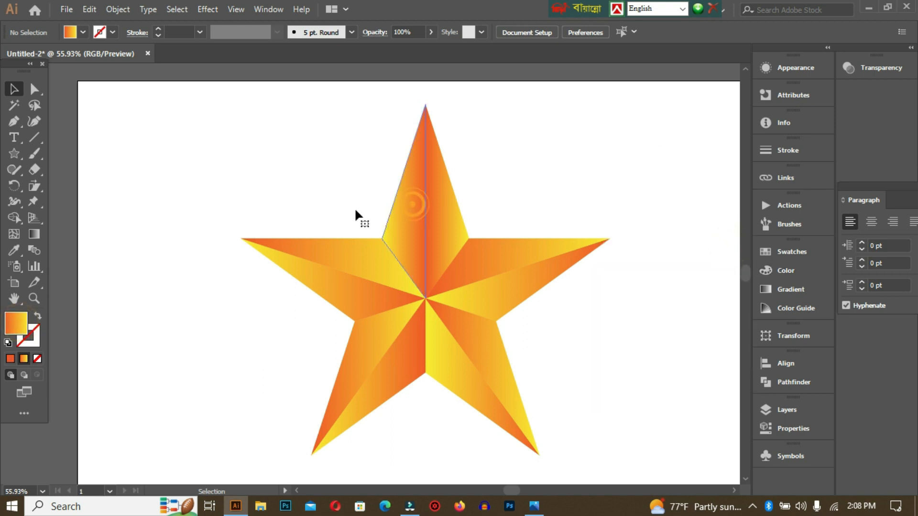
Redirect the gradient of the top arm's left facet diagonally, from yellow at the upper left to orange at the lower right, and deselect it
{"action": "left_click", "coordinate": [34, 234]}
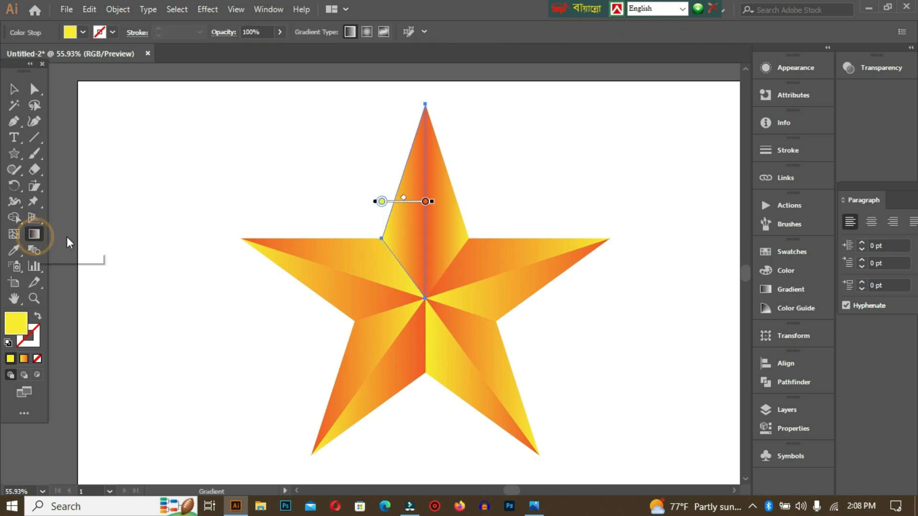
{"action": "mouse_move", "coordinate": [381, 129]}
{"action": "left_mouse_down"}
{"action": "mouse_move", "coordinate": [441, 272]}
{"action": "mouse_move", "coordinate": [454, 357]}
{"action": "left_mouse_up"}
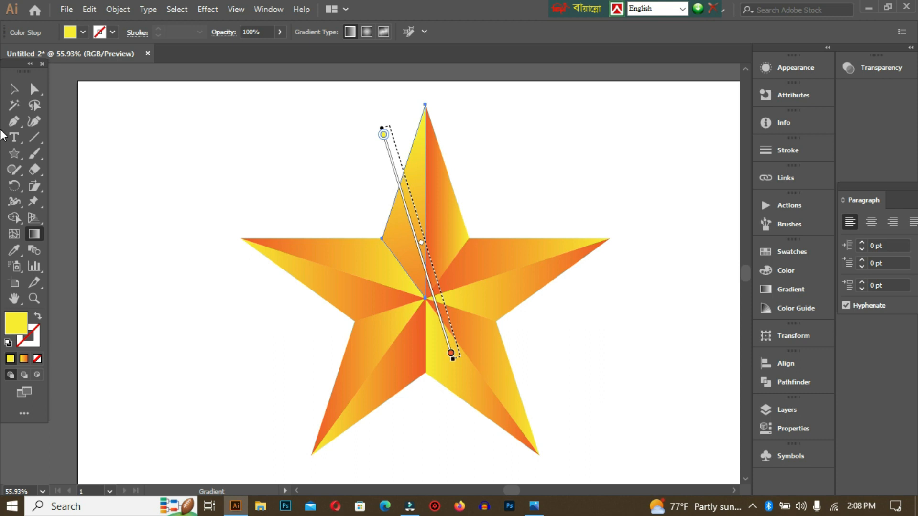
{"action": "left_click", "coordinate": [14, 89]}
{"action": "left_click", "coordinate": [215, 149]}
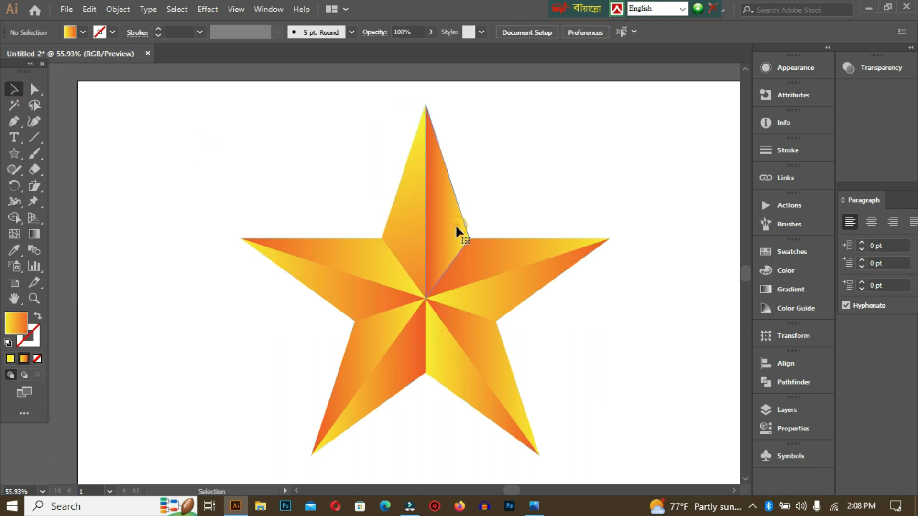
Redirect the gradient of the top arm's right facet diagonally, from orange at the upper right to yellow at the lower left, and deselect it
{"action": "left_click", "coordinate": [455, 225]}
{"action": "left_click", "coordinate": [34, 233]}
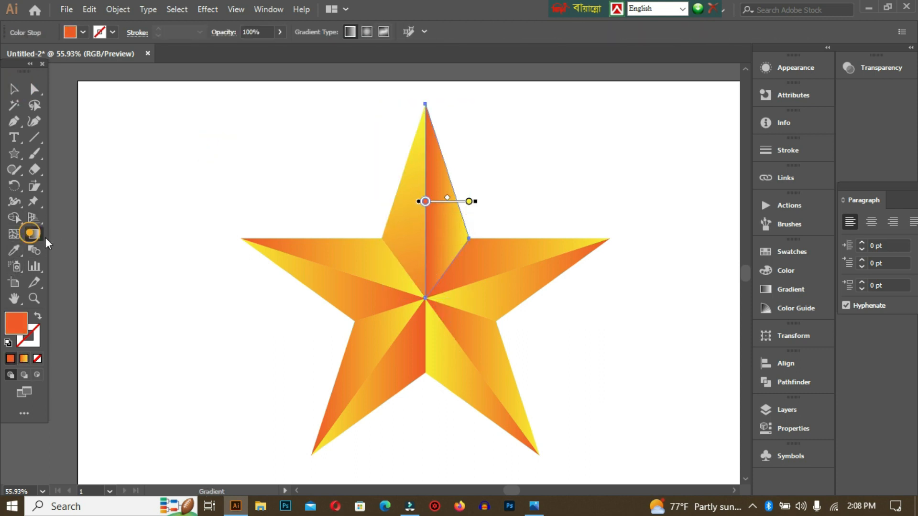
{"action": "left_click_drag", "start_coordinate": [309, 337], "coordinate": [449, 214]}
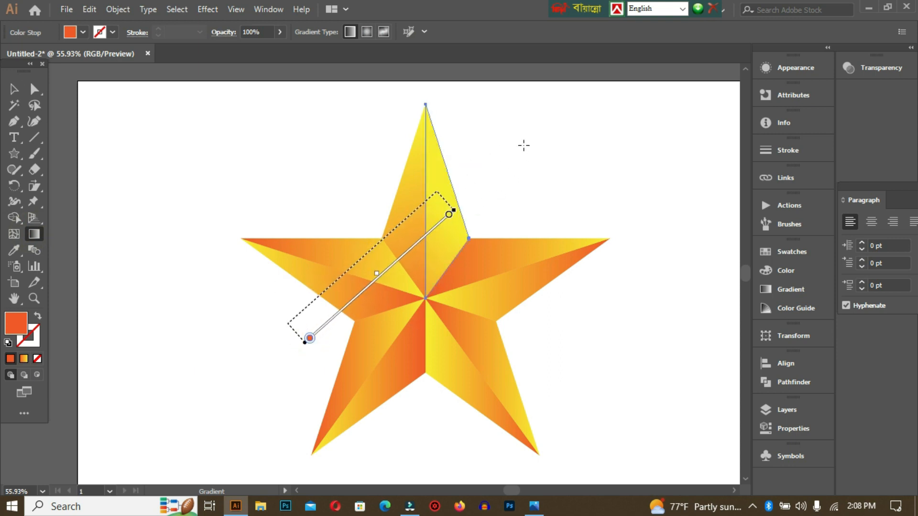
{"action": "left_click_drag", "start_coordinate": [583, 171], "coordinate": [374, 278]}
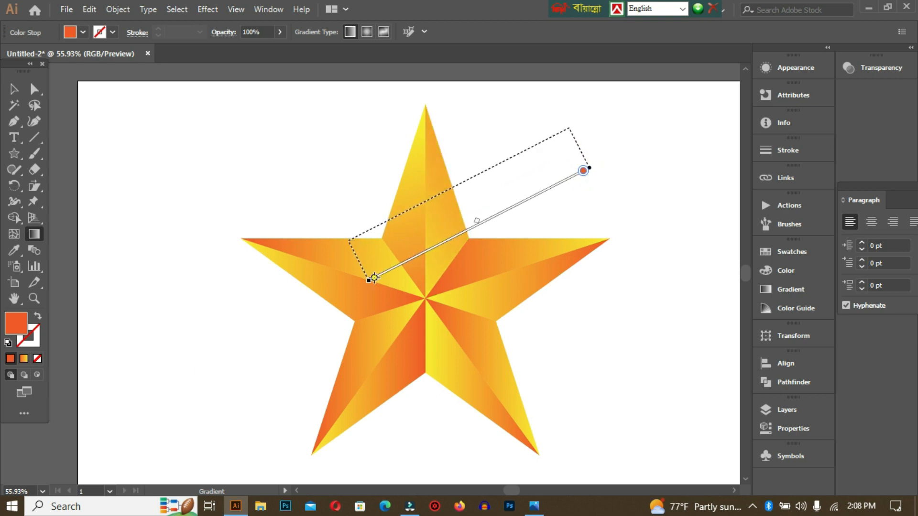
{"action": "left_click", "coordinate": [14, 89]}
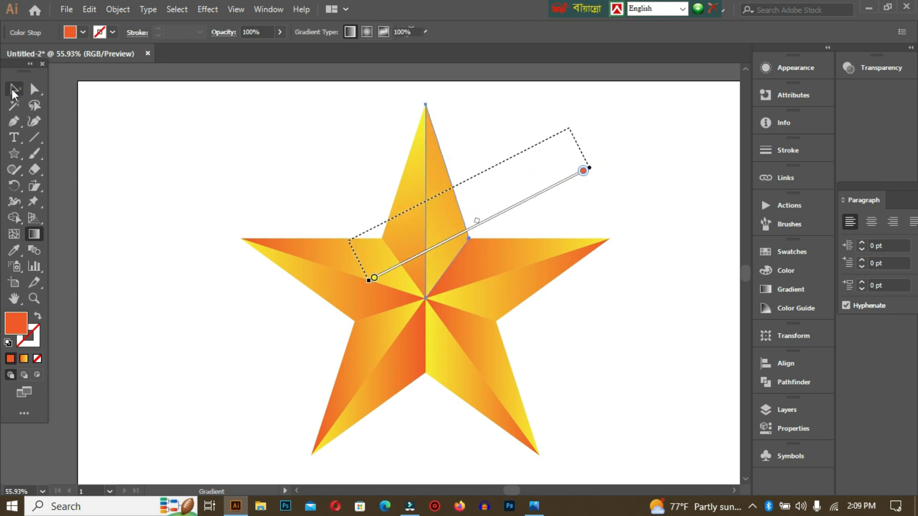
{"action": "left_click", "coordinate": [312, 185]}
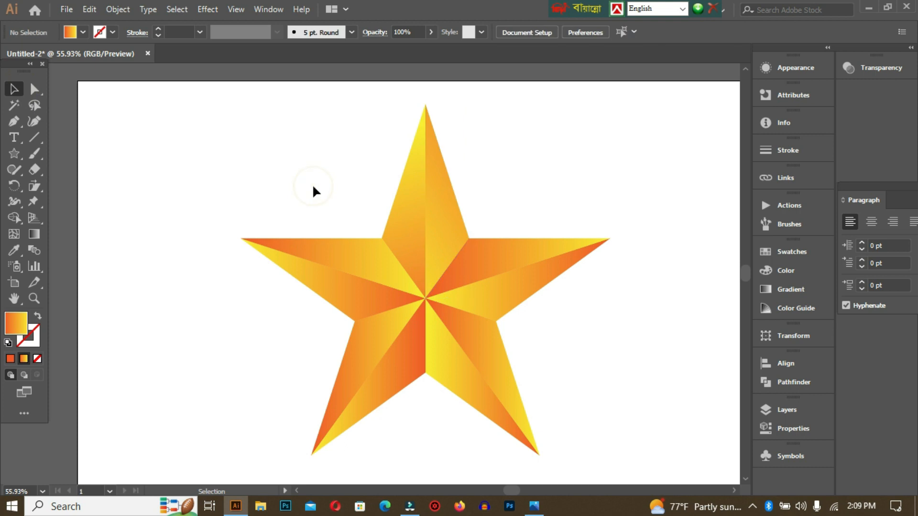
Redirect the gradient of the left arm's upper facet to about -117°, running from orange above to yellow below, and deselect it
{"action": "left_click", "coordinate": [345, 252]}
{"action": "double_click", "coordinate": [34, 234]}
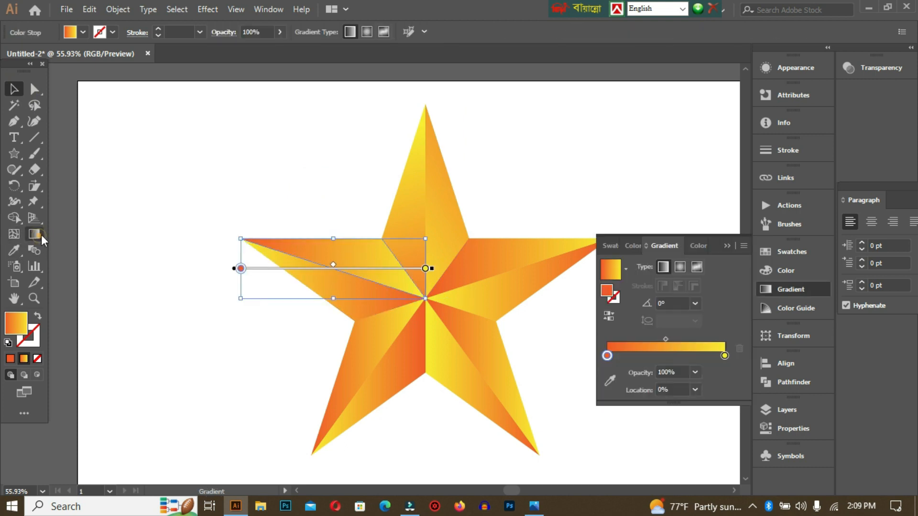
{"action": "left_click_drag", "start_coordinate": [337, 189], "coordinate": [276, 311]}
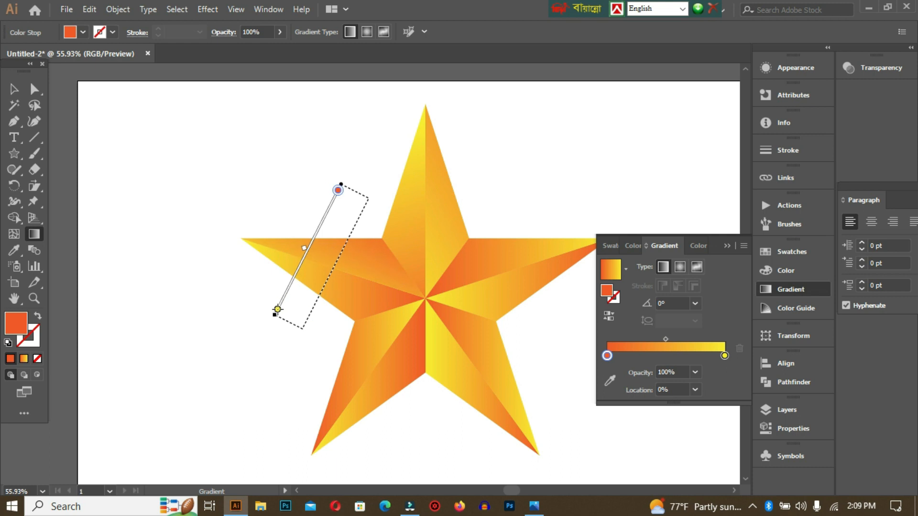
{"action": "left_click", "coordinate": [14, 88]}
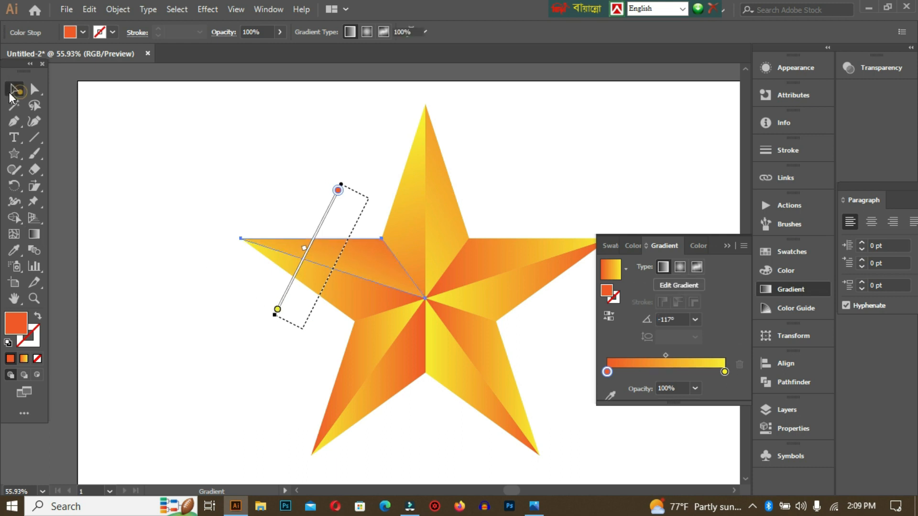
{"action": "left_click", "coordinate": [270, 162]}
Redirect the gradient of the left arm's lower facet to about 94.5°, running from yellow below to orange above, and deselect it
{"action": "left_click", "coordinate": [353, 303]}
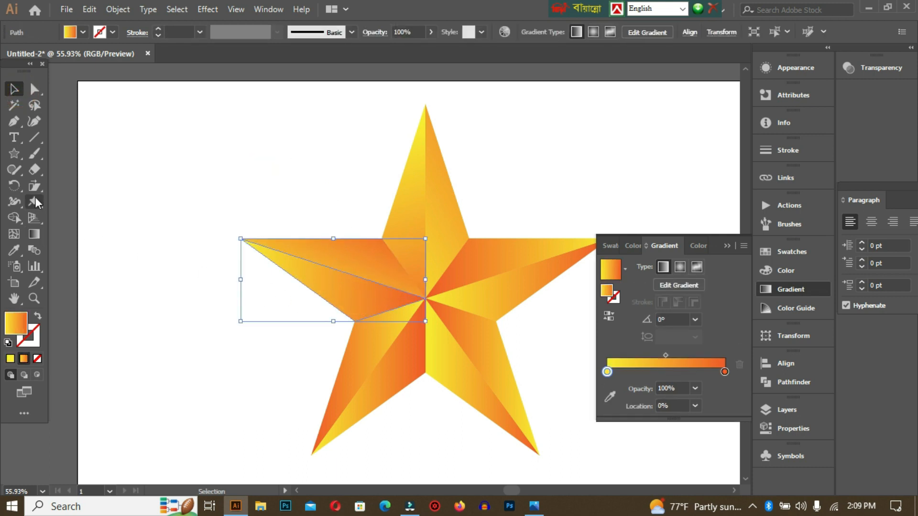
{"action": "left_click", "coordinate": [29, 238]}
{"action": "left_click_drag", "start_coordinate": [290, 375], "coordinate": [274, 170]}
{"action": "left_click", "coordinate": [13, 88]}
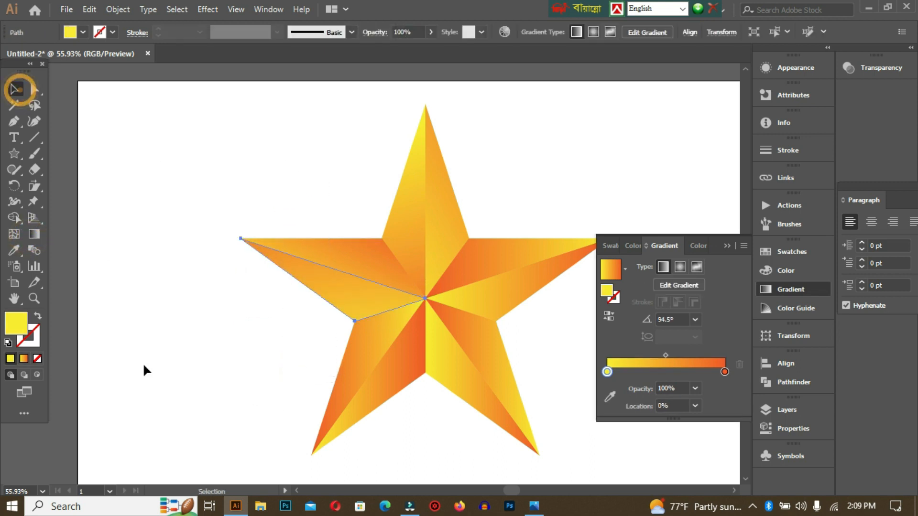
{"action": "left_click", "coordinate": [145, 368]}
Redirect the gradient of the lower-left arm's left facet to about -21.2°, from orange outside the star to yellow inside, and deselect it
{"action": "left_click", "coordinate": [354, 354]}
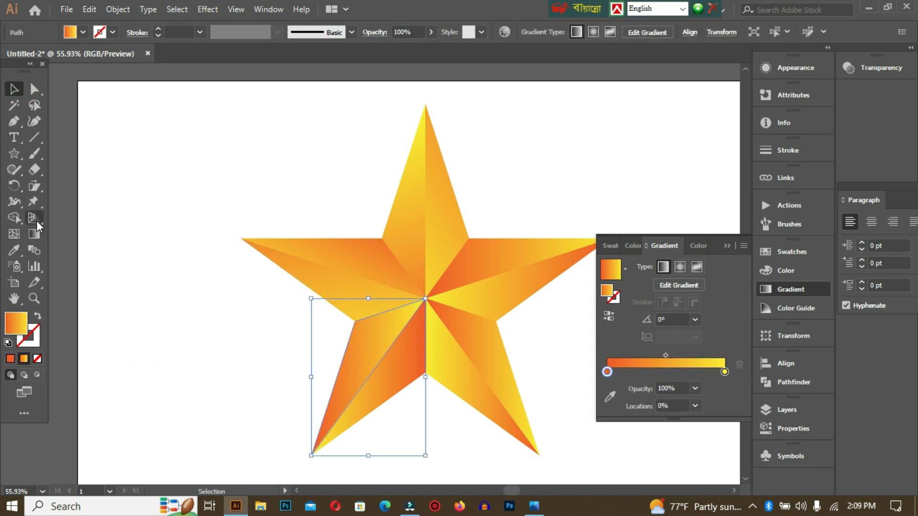
{"action": "left_click", "coordinate": [33, 234]}
{"action": "mouse_move", "coordinate": [228, 329]}
{"action": "left_mouse_down"}
{"action": "mouse_move", "coordinate": [471, 393]}
{"action": "mouse_move", "coordinate": [354, 365]}
{"action": "mouse_move", "coordinate": [393, 389]}
{"action": "mouse_move", "coordinate": [333, 368]}
{"action": "mouse_move", "coordinate": [340, 372]}
{"action": "left_mouse_up"}
{"action": "left_click", "coordinate": [14, 90]}
{"action": "left_click", "coordinate": [188, 141]}
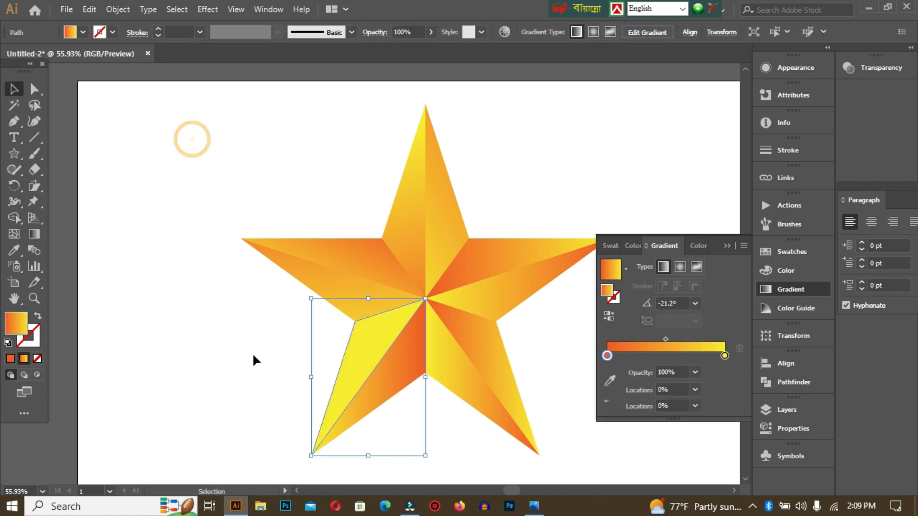
Redirect the gradient of the lower-left arm's right facet diagonally, from yellow at the lower right to orange at the upper left, and deselect it
{"action": "left_click", "coordinate": [402, 371]}
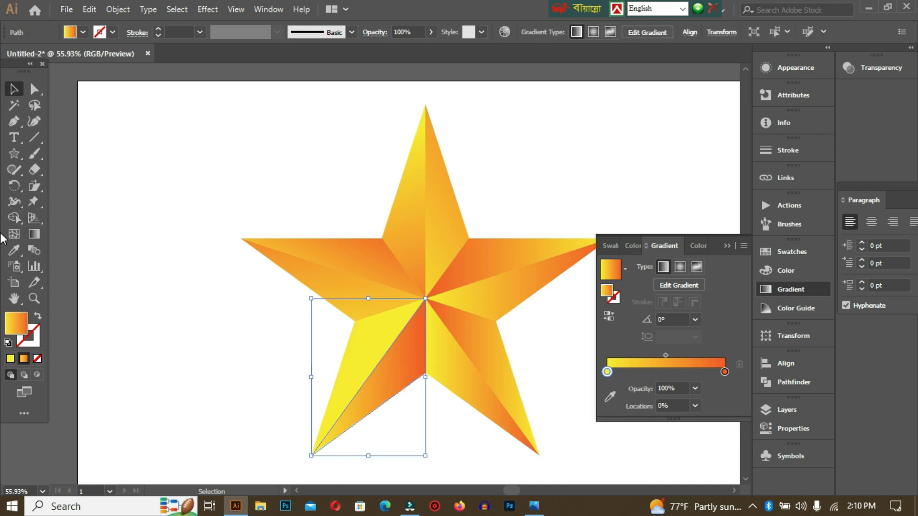
{"action": "left_click", "coordinate": [34, 234]}
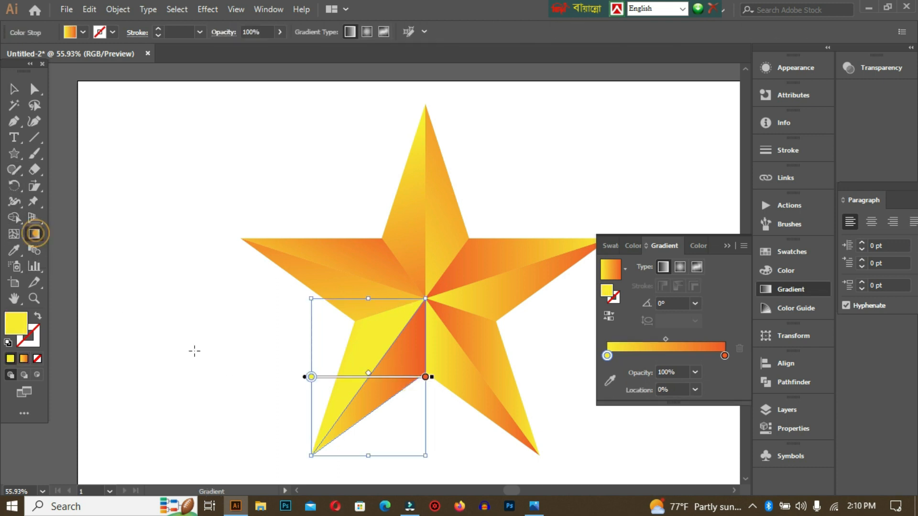
{"action": "left_click_drag", "start_coordinate": [453, 453], "coordinate": [354, 332]}
{"action": "left_click", "coordinate": [14, 90]}
{"action": "left_click", "coordinate": [543, 406]}
Redirect the gradient of the lower-right arm's right facet horizontally, from orange on the right to yellow on the left, and deselect it
{"action": "left_click", "coordinate": [497, 382]}
{"action": "left_click", "coordinate": [35, 234]}
{"action": "left_click_drag", "start_coordinate": [556, 359], "coordinate": [335, 364]}
{"action": "left_click", "coordinate": [12, 93]}
{"action": "left_click", "coordinate": [433, 421]}
Redirect the gradient of the lower-right arm's left facet vertically, from yellow below to orange above, then collapse the gradient settings and deselect
{"action": "left_click", "coordinate": [454, 374]}
{"action": "left_click", "coordinate": [35, 234]}
{"action": "left_click_drag", "start_coordinate": [436, 447], "coordinate": [432, 343]}
{"action": "left_click", "coordinate": [726, 245]}
{"action": "key", "text": "v"}
{"action": "left_click", "coordinate": [638, 302]}
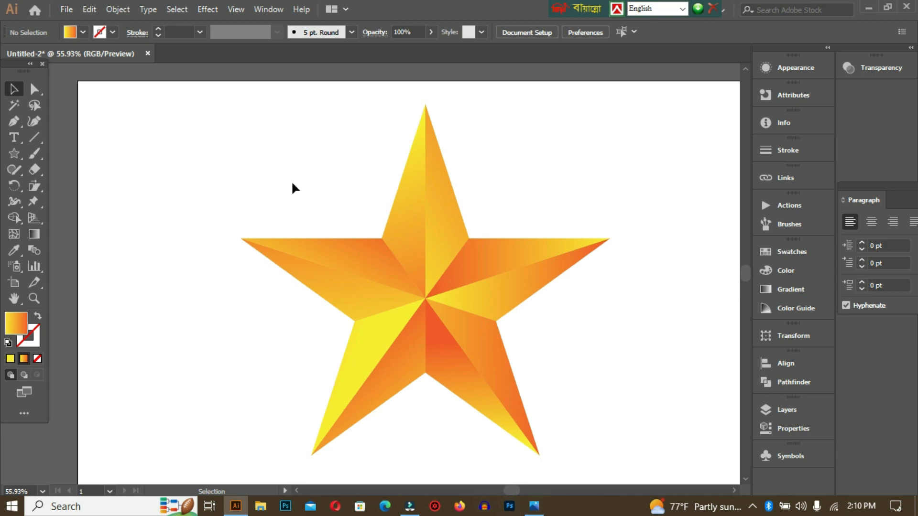
Draw a background rectangle covering the whole artboard
{"action": "key", "text": "ctrl+minus"}
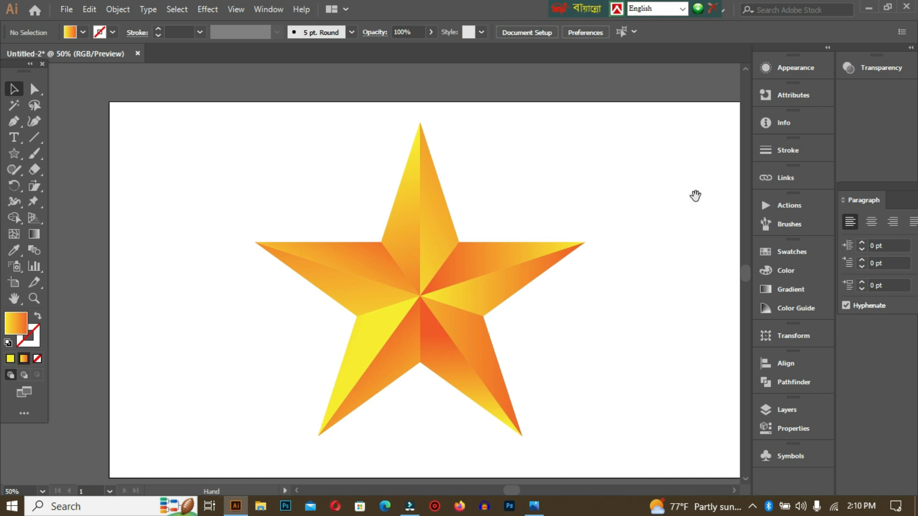
{"action": "left_click_drag", "start_coordinate": [656, 209], "coordinate": [613, 199]}
{"action": "key", "text": "ctrl+minus"}
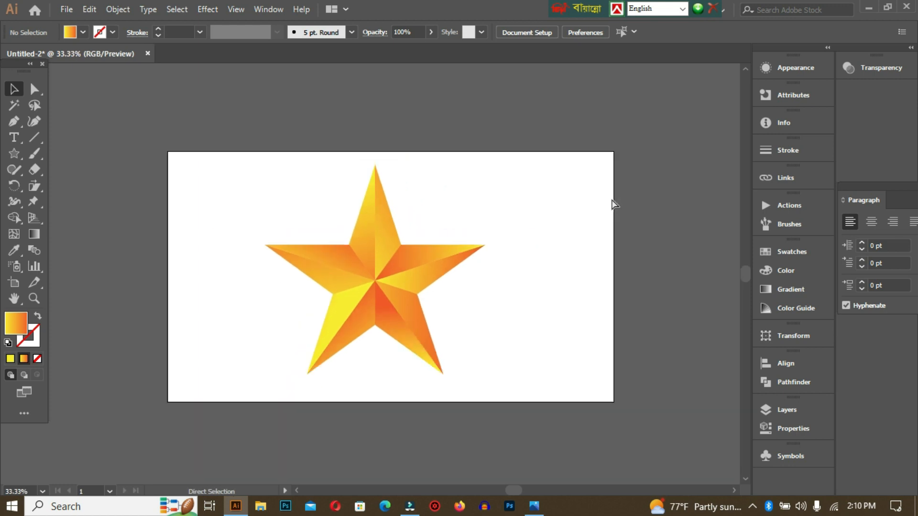
{"action": "left_click", "coordinate": [15, 153]}
{"action": "left_click", "coordinate": [76, 153]}
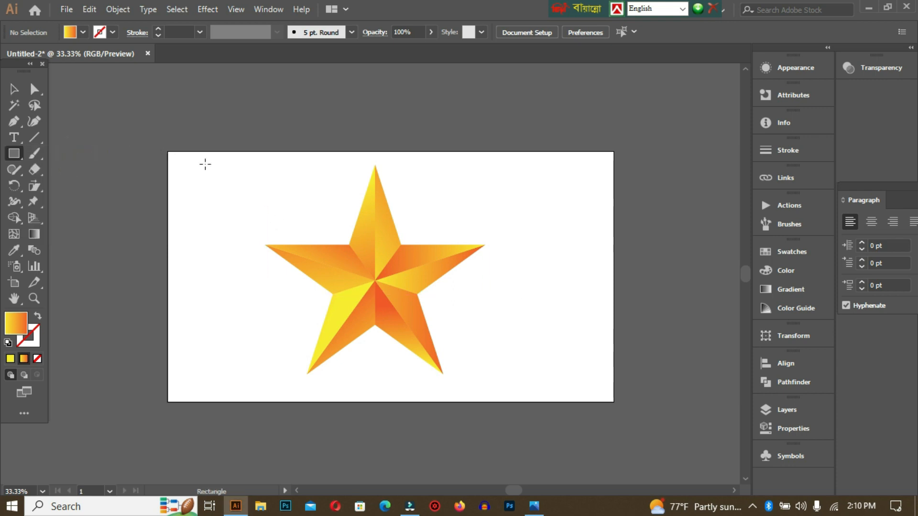
{"action": "left_click_drag", "start_coordinate": [168, 152], "coordinate": [614, 401]}
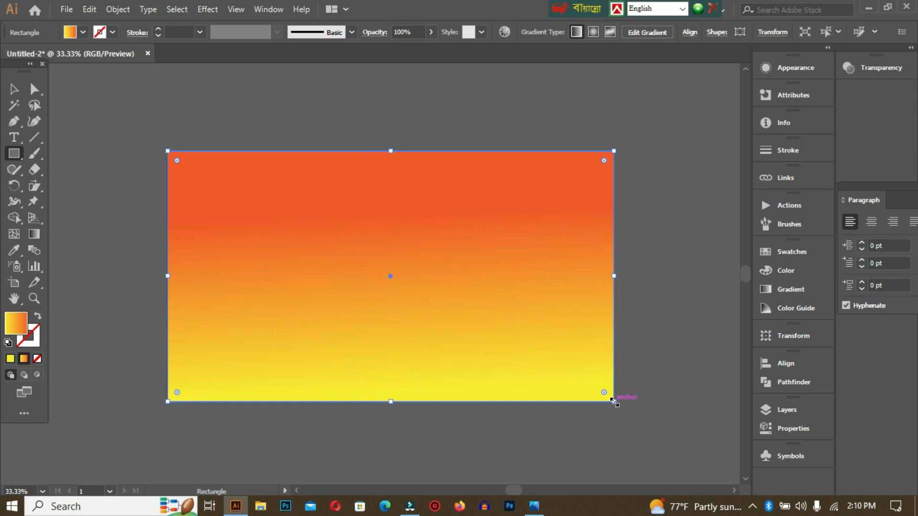
Fill the background rectangle with the Black swatch, set that swatch to RGB 0, 0, 0, and collapse the swatches
{"action": "left_click", "coordinate": [801, 254]}
{"action": "left_click", "coordinate": [633, 288]}
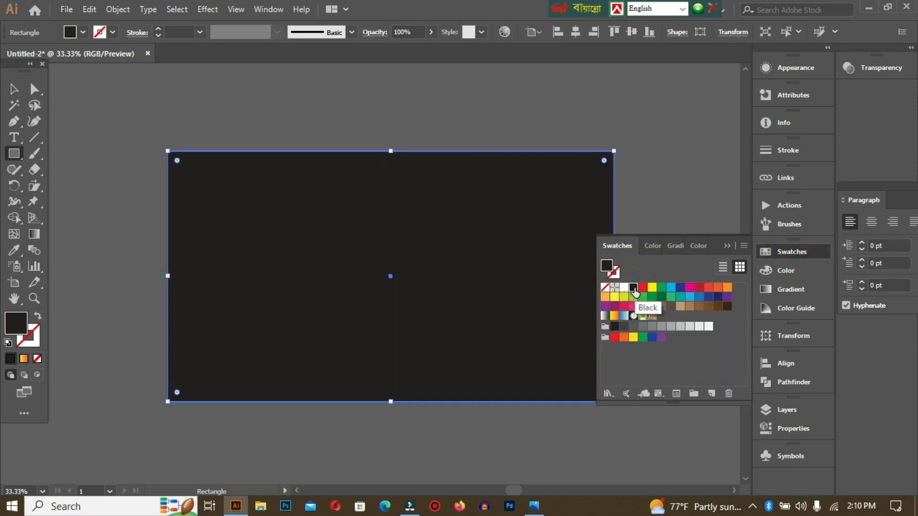
{"action": "left_click", "coordinate": [633, 288]}
{"action": "double_click", "coordinate": [634, 288]}
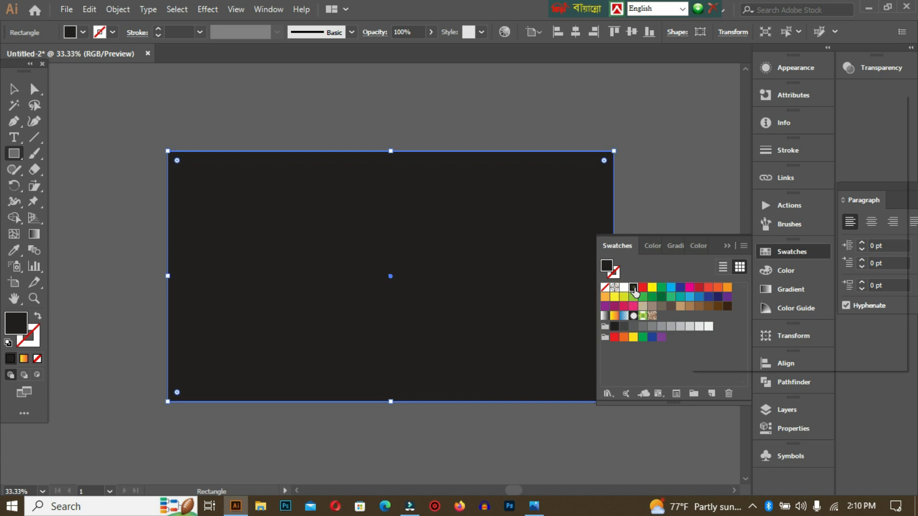
{"action": "left_click_drag", "start_coordinate": [757, 237], "coordinate": [745, 219]}
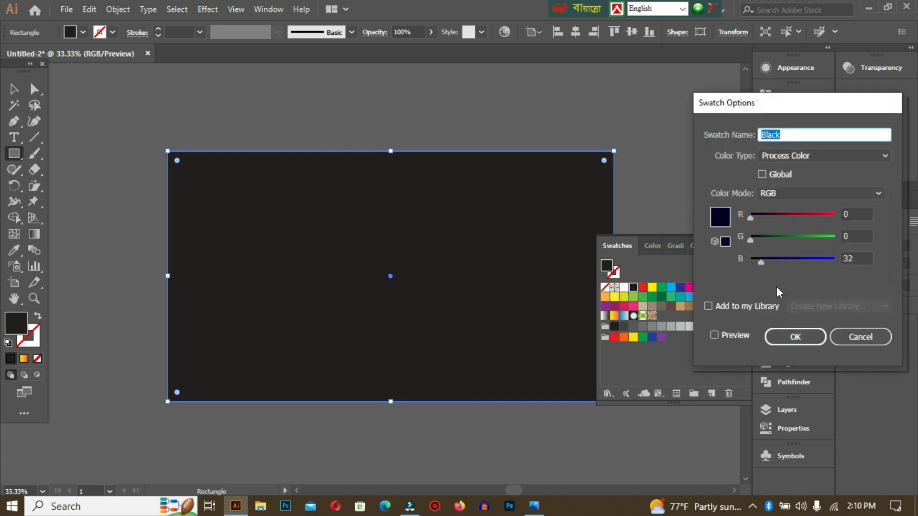
{"action": "left_click_drag", "start_coordinate": [762, 260], "coordinate": [746, 261]}
{"action": "left_click", "coordinate": [818, 342]}
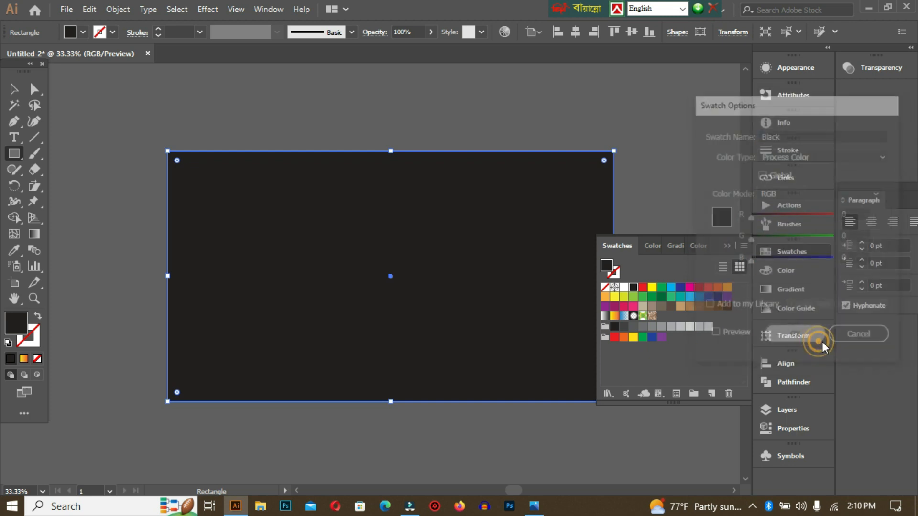
{"action": "left_click", "coordinate": [727, 246]}
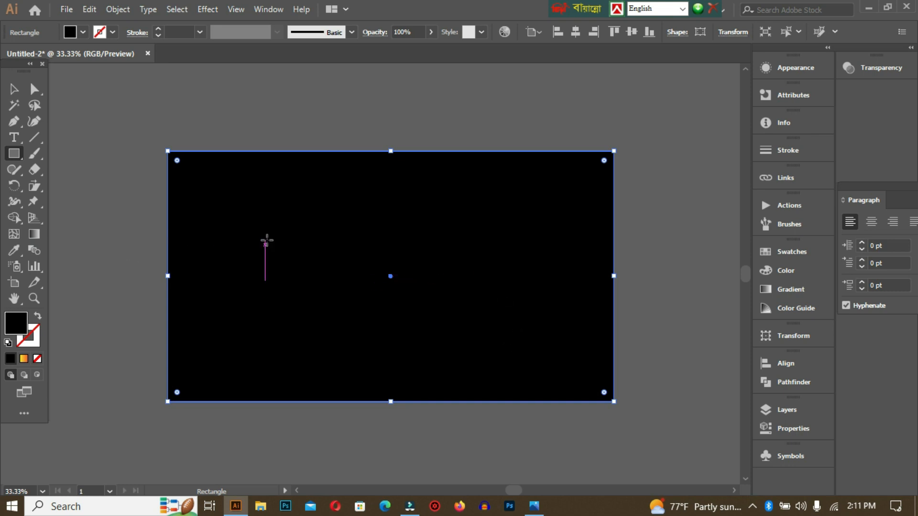
Send the black background rectangle to the back, behind the star facets, and deselect it
{"action": "right_click", "coordinate": [266, 242]}
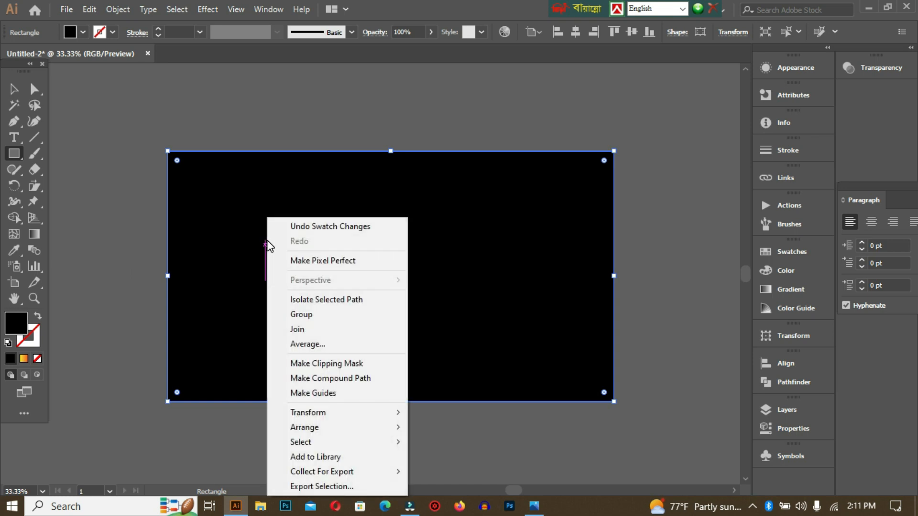
{"action": "mouse_move", "coordinate": [354, 426]}
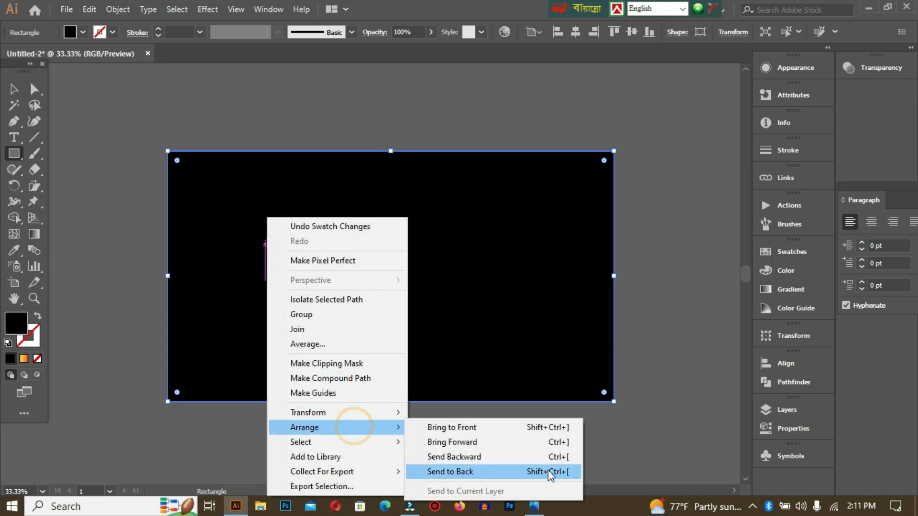
{"action": "left_click", "coordinate": [509, 474]}
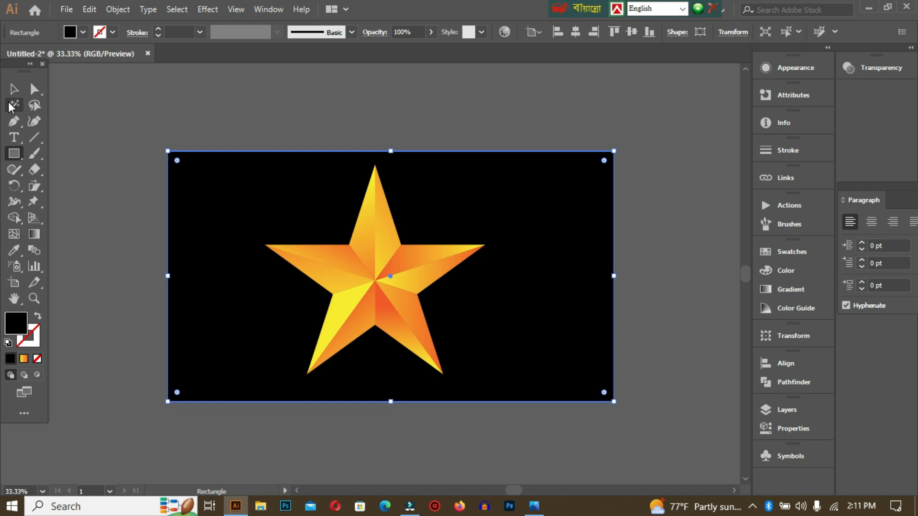
{"action": "left_click", "coordinate": [14, 90]}
{"action": "left_click", "coordinate": [289, 92]}
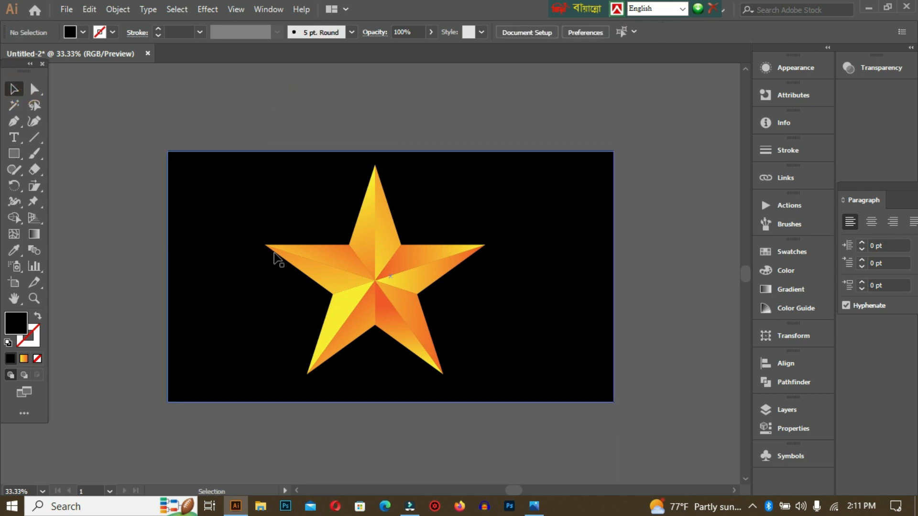
{"action": "left_click", "coordinate": [210, 223]}
{"action": "left_click", "coordinate": [95, 194]}
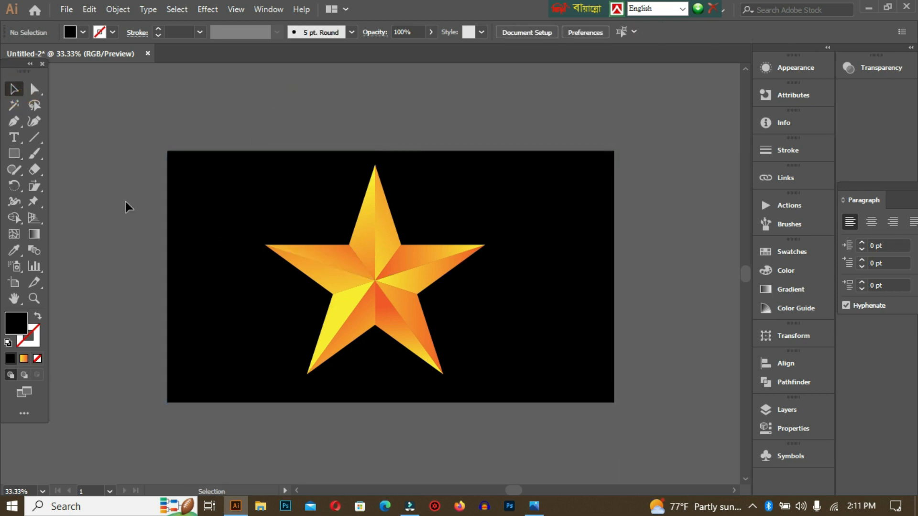
Group all the star's facets into one object without the background, and deselect the group
{"action": "left_click_drag", "start_coordinate": [268, 208], "coordinate": [479, 388]}
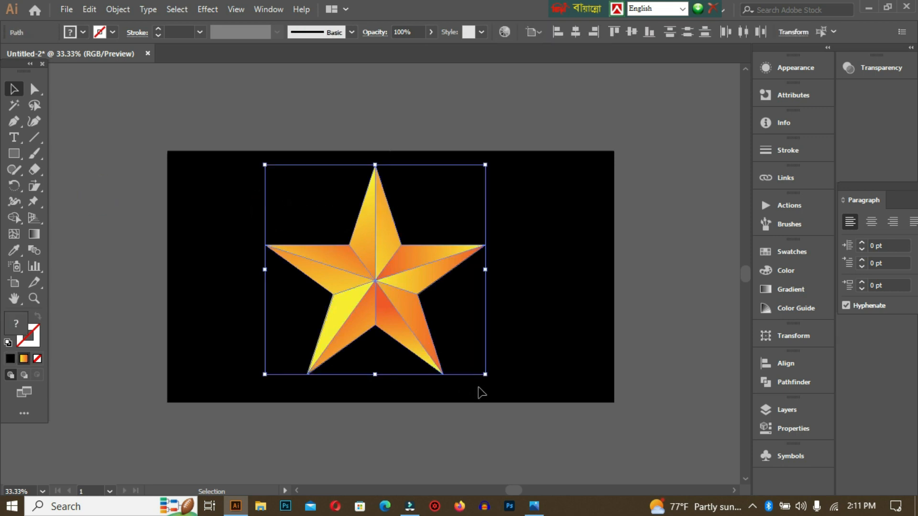
{"action": "key", "text": "v"}
{"action": "left_click", "coordinate": [664, 343]}
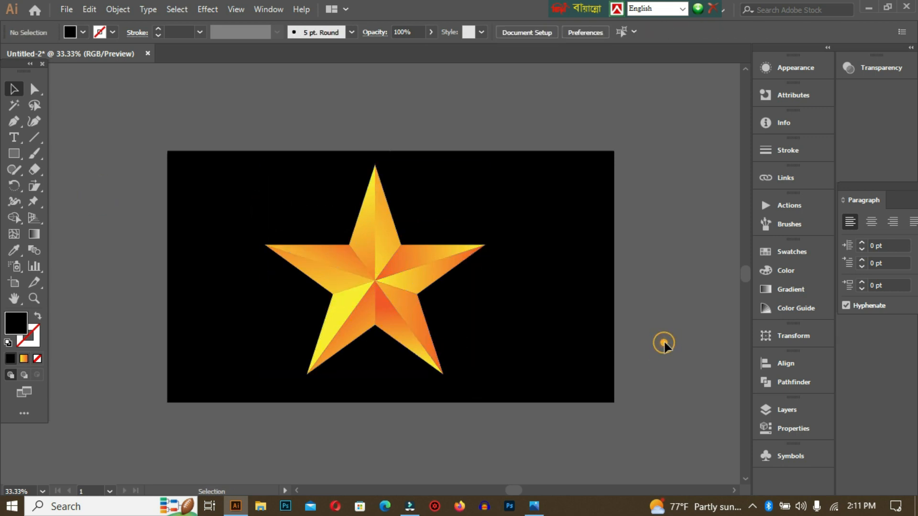
Shift the grouped star slightly rightward over the black background as one piece, and deselect it
{"action": "left_click_drag", "start_coordinate": [362, 242], "coordinate": [382, 226]}
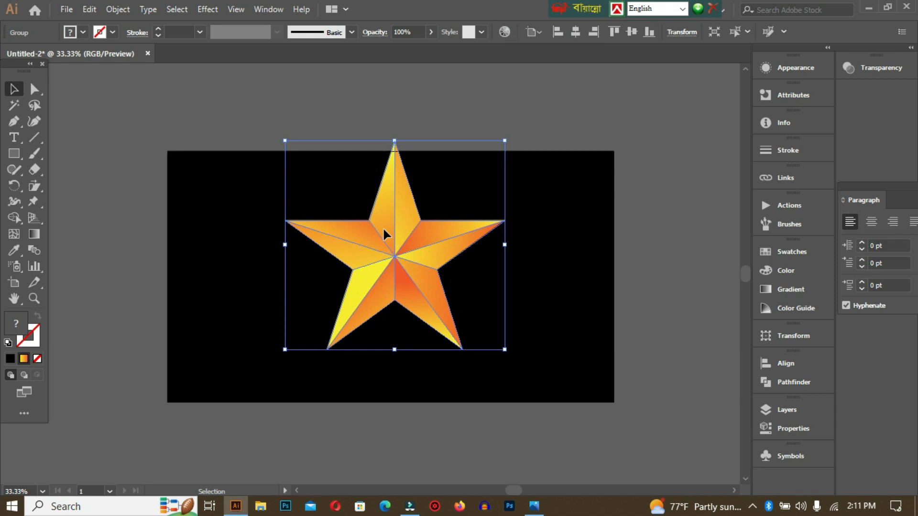
{"action": "left_click", "coordinate": [541, 258]}
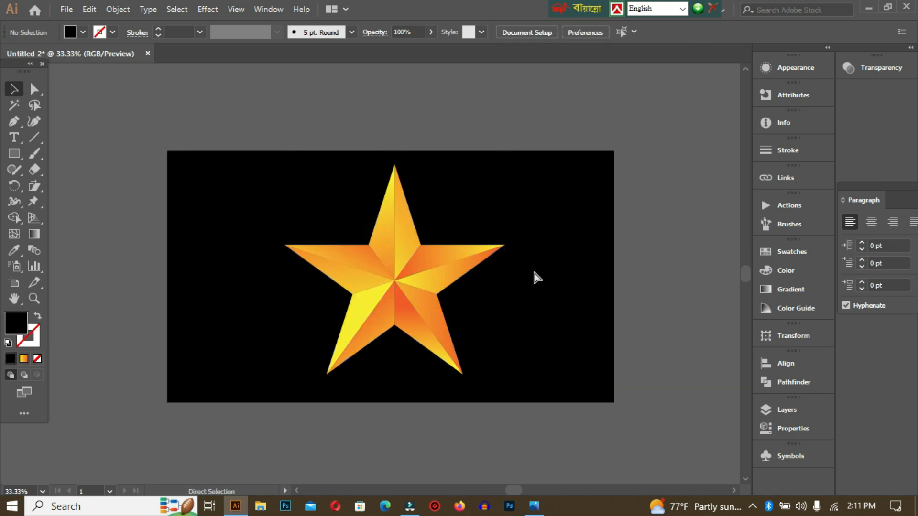
{"action": "left_click", "coordinate": [538, 276]}
{"action": "left_click", "coordinate": [645, 245]}
Align the grouped star and the black background by their horizontal and vertical centers, and deselect both
{"action": "left_click_drag", "start_coordinate": [144, 114], "coordinate": [696, 460]}
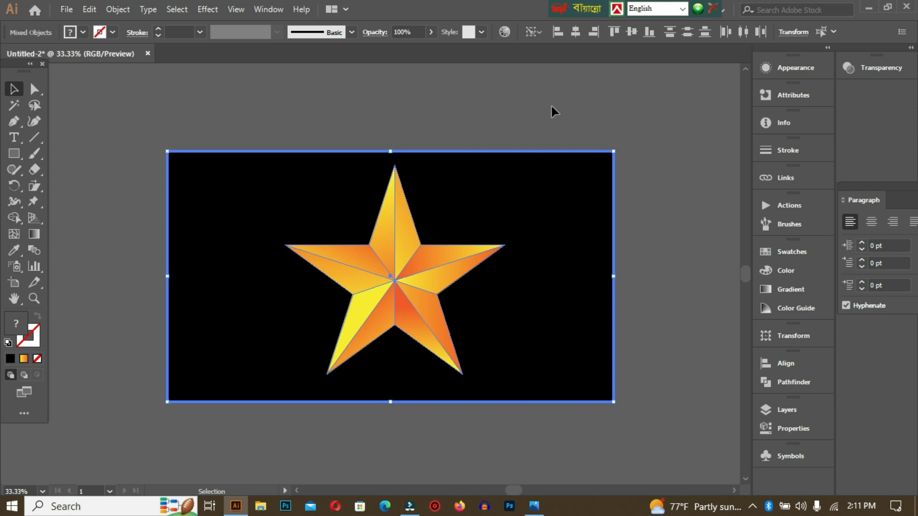
{"action": "left_click", "coordinate": [574, 32]}
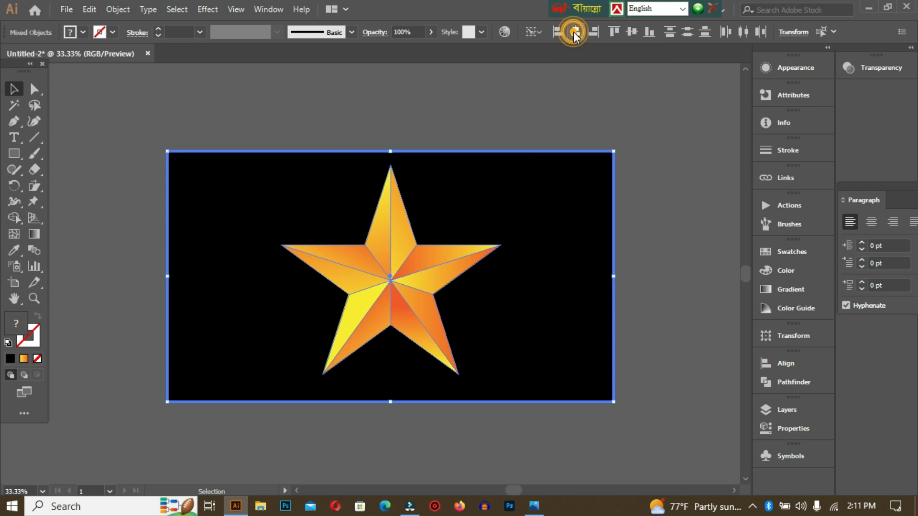
{"action": "left_click", "coordinate": [632, 31]}
{"action": "left_click", "coordinate": [656, 177]}
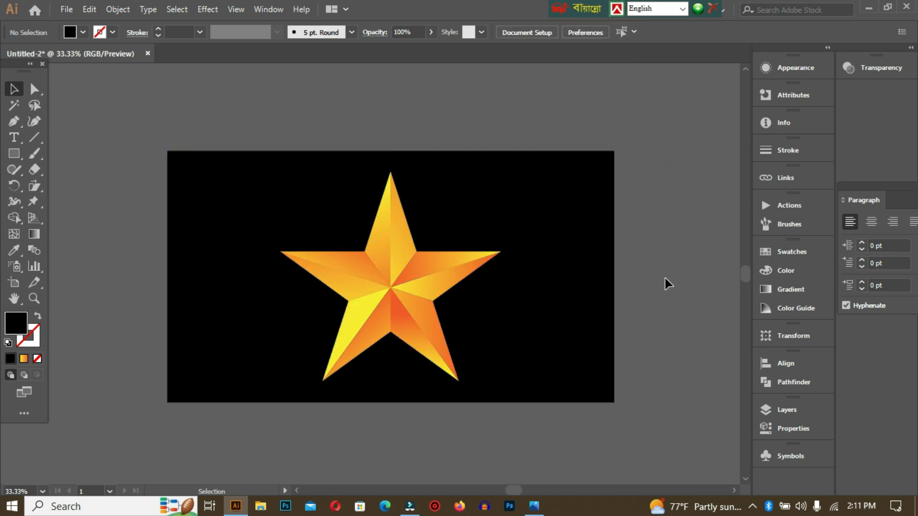
Examine the reference image star logo-01.jpg in the photo viewer, and return to Illustrator for a closer look at the finished star
{"action": "left_click", "coordinate": [534, 506]}
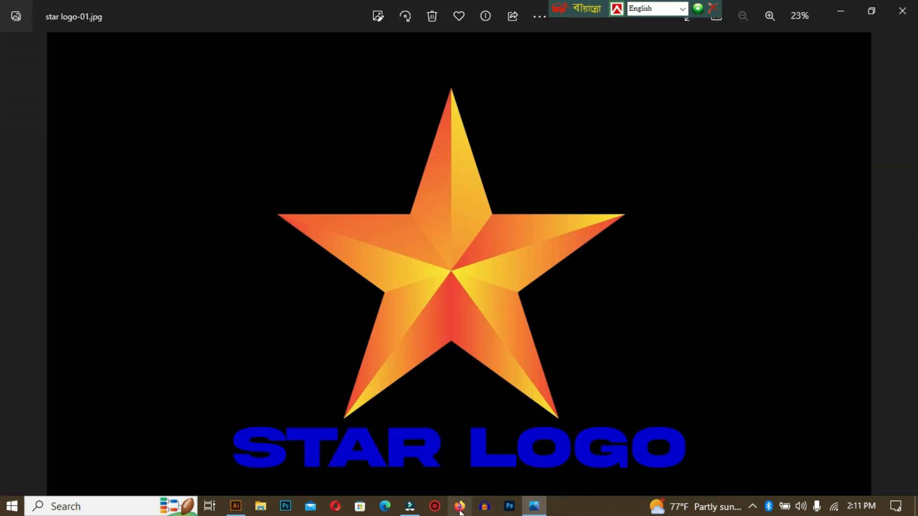
{"action": "left_click", "coordinate": [235, 507]}
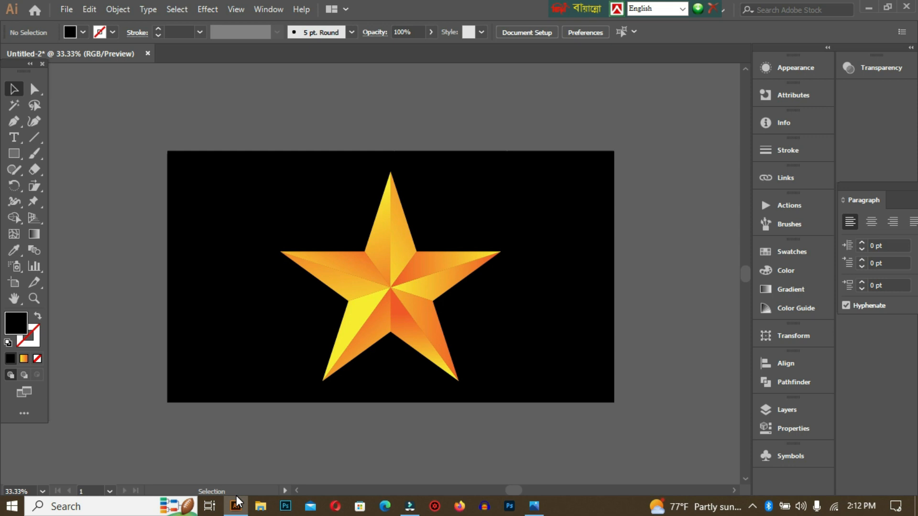
{"action": "key", "text": "ctrl+plus"}
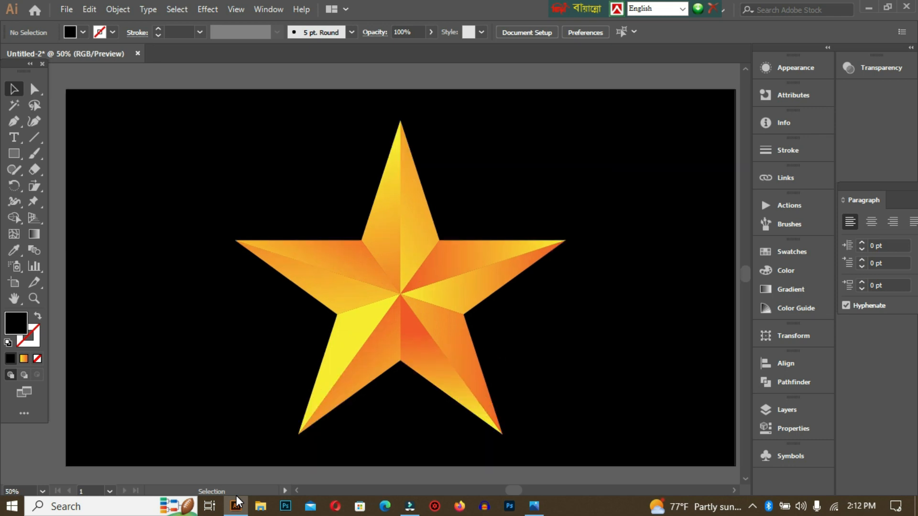